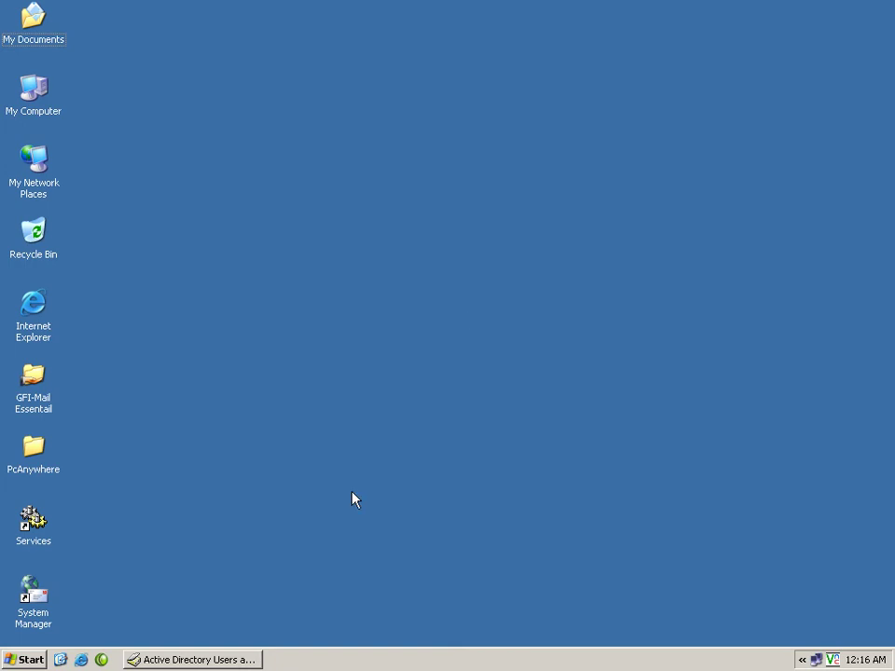
# Step: Switch to Active Directory Users and Computers and create a Domain local security group named G-Marketting in the Marketting organizational unit
pyautogui.click(223, 660)
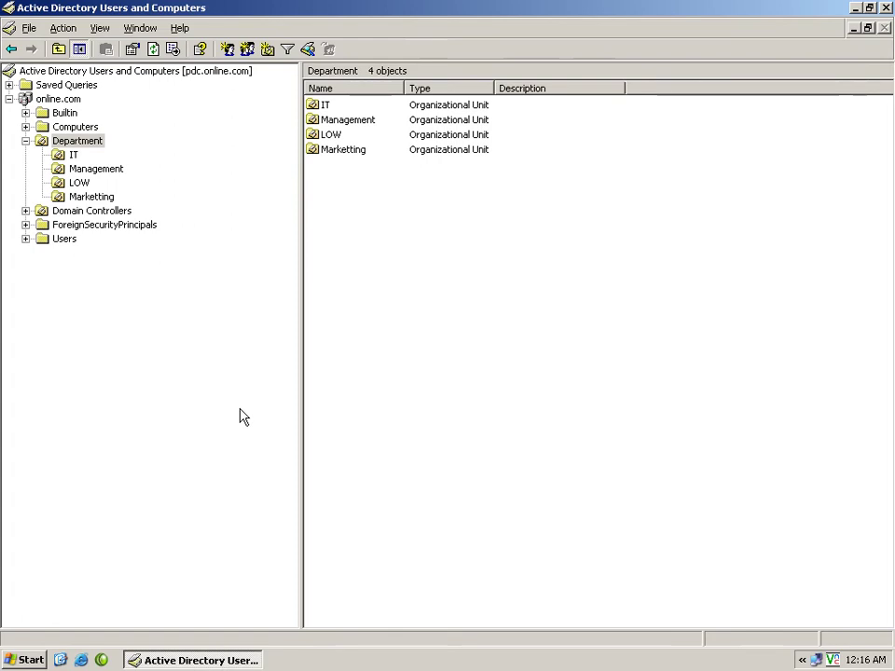
pyautogui.click(93, 197)
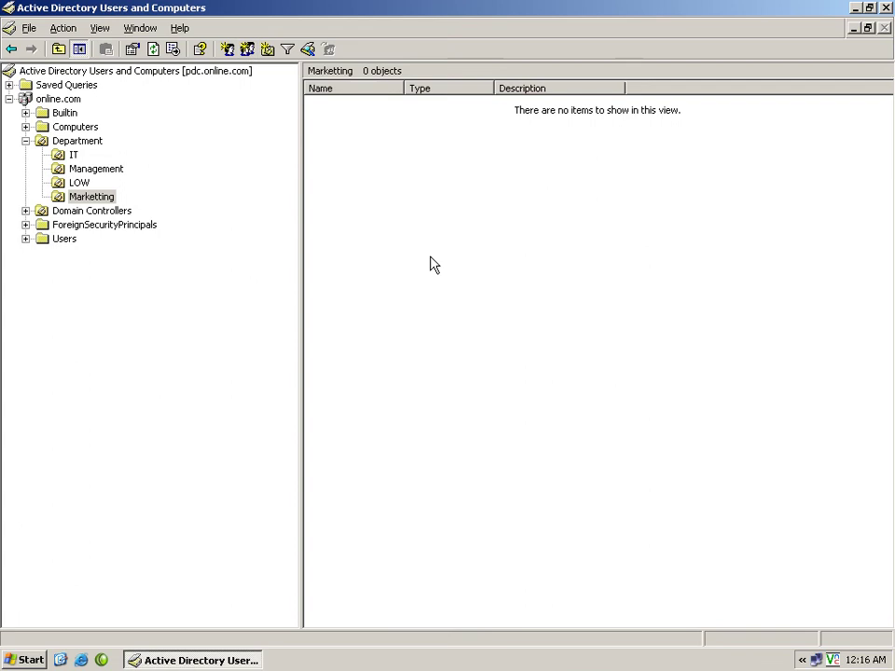
pyautogui.rightClick(447, 229)
pyautogui.moveTo(518, 285)
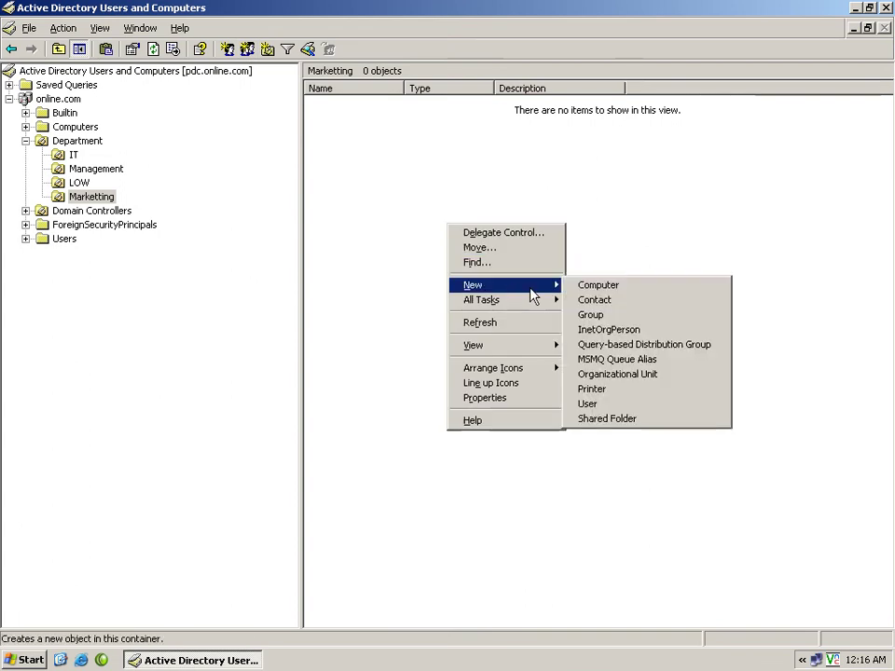
pyautogui.click(615, 316)
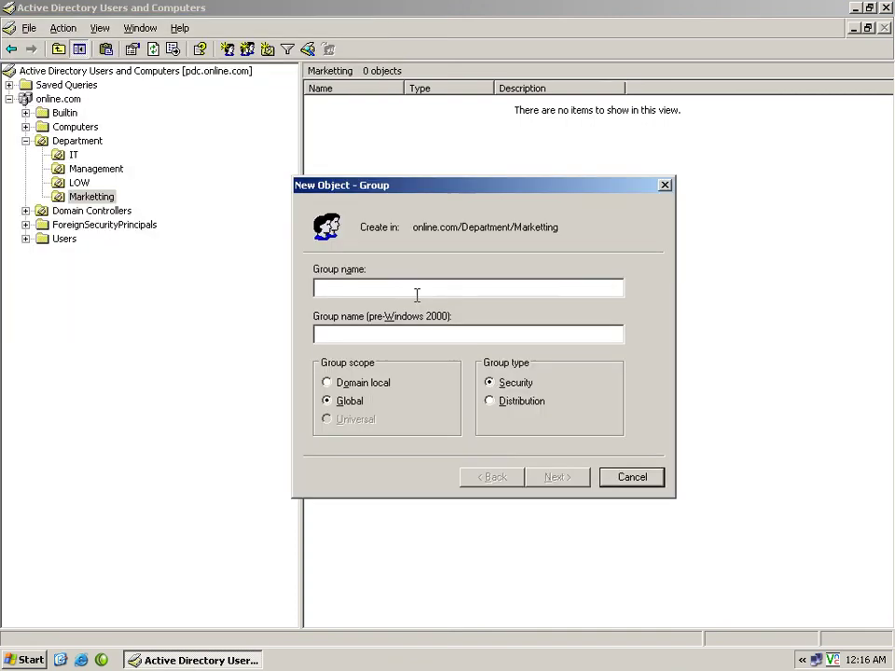
pyautogui.write('G-Marketting')
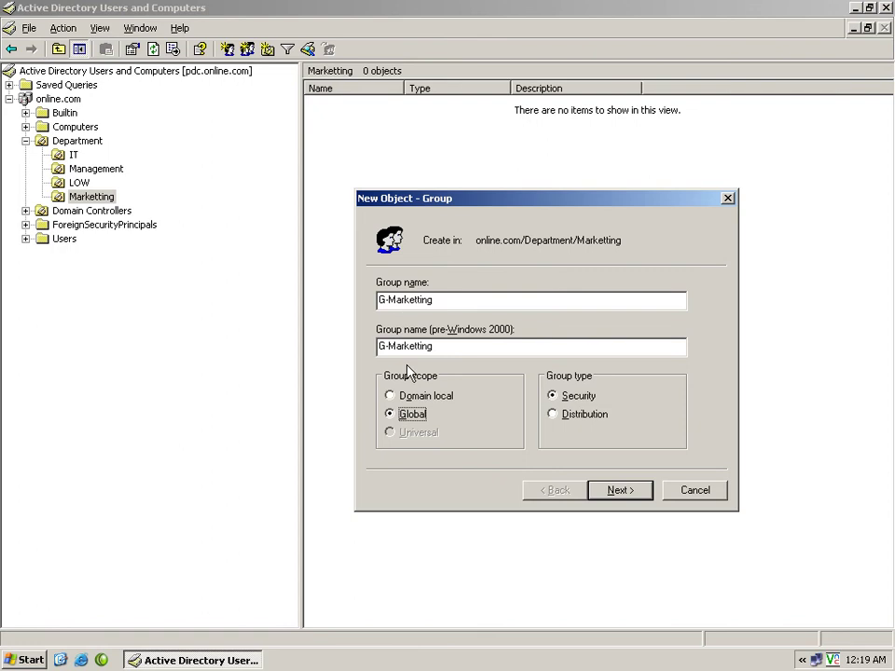
pyautogui.click(403, 397)
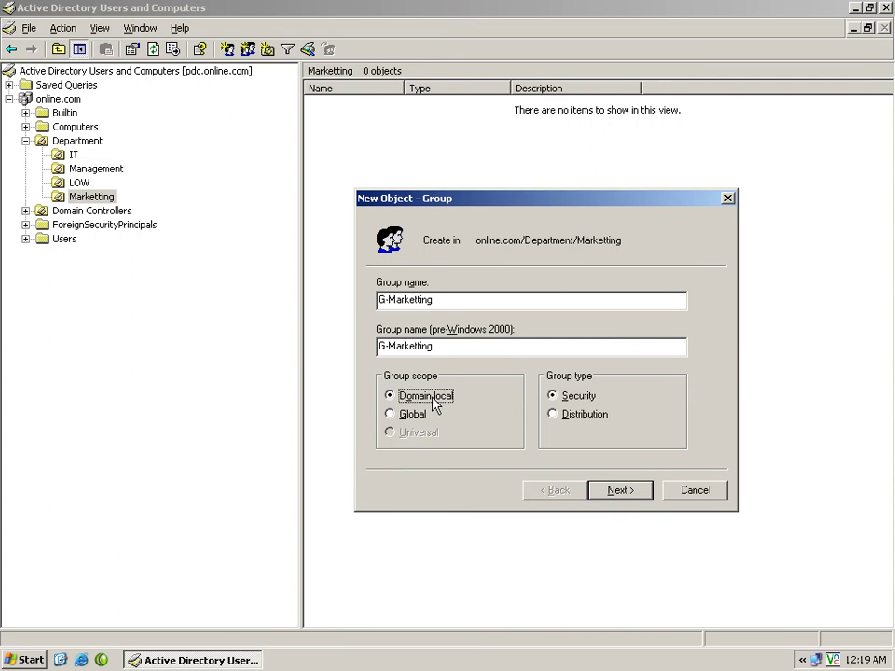
pyautogui.click(615, 490)
pyautogui.click(613, 493)
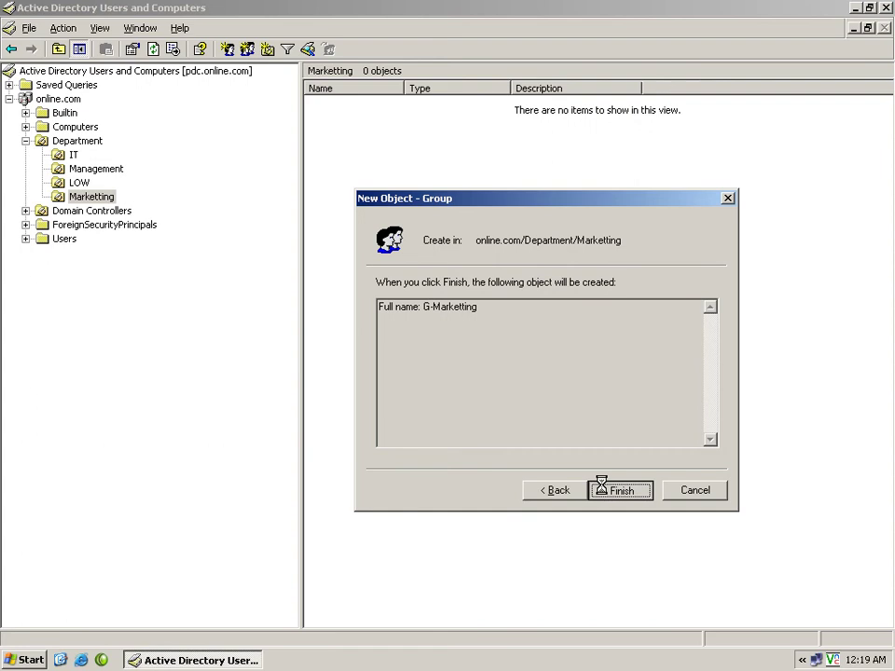
pyautogui.click(603, 490)
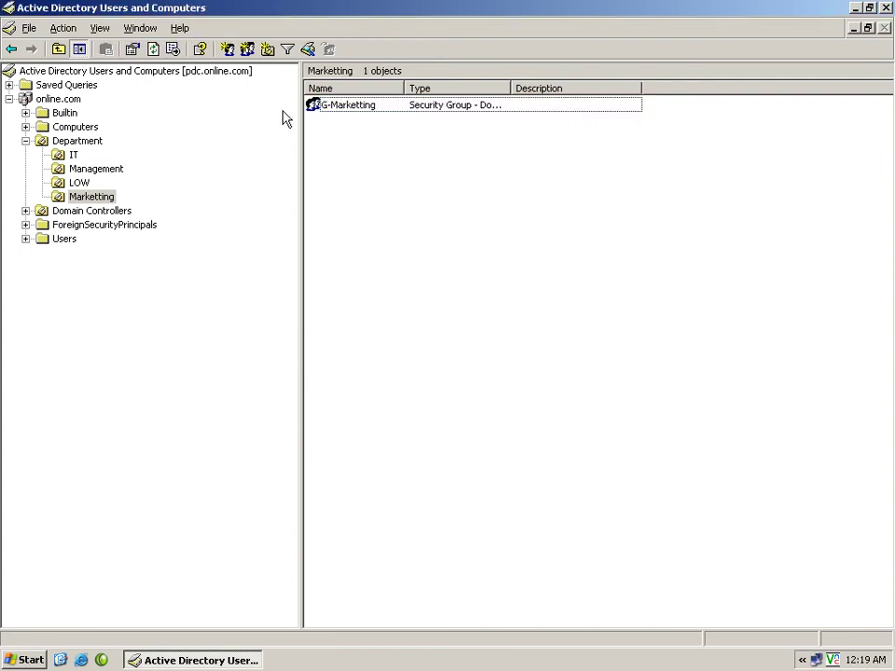
# Step: Create a Global security group named G-Sub-marketting in the Marketting organizational unit
pyautogui.click(246, 48)
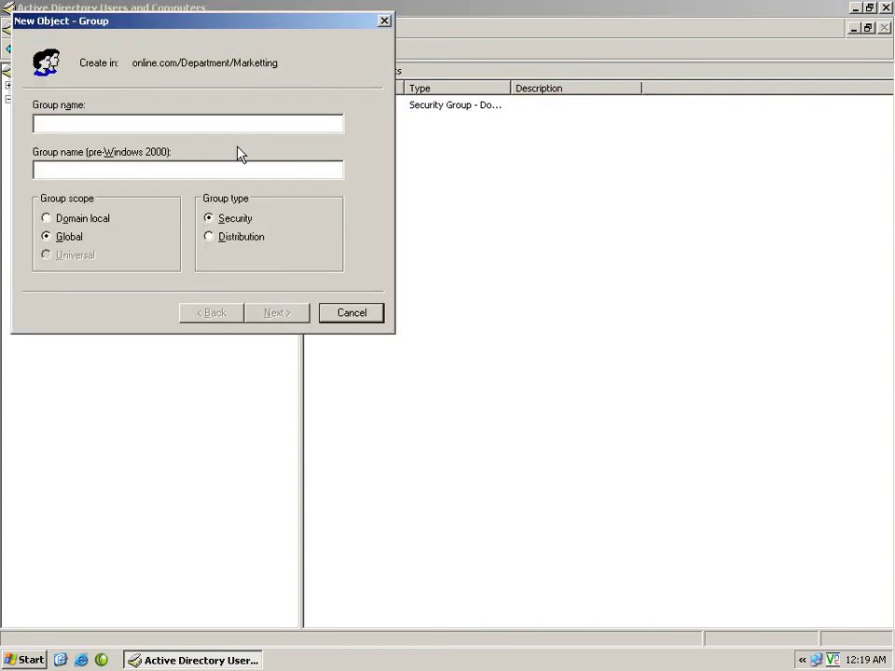
pyautogui.rightClick(235, 124)
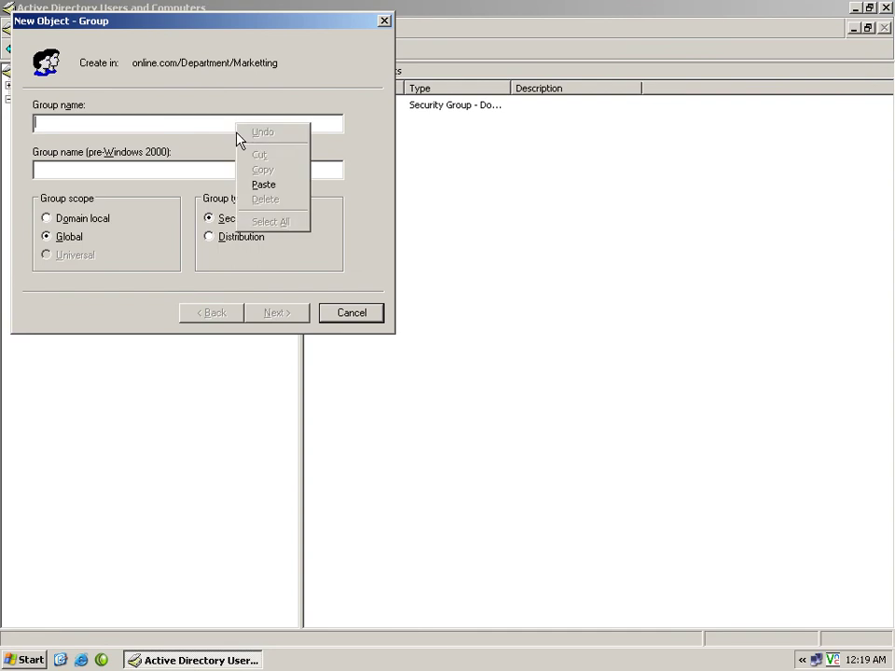
pyautogui.click(263, 185)
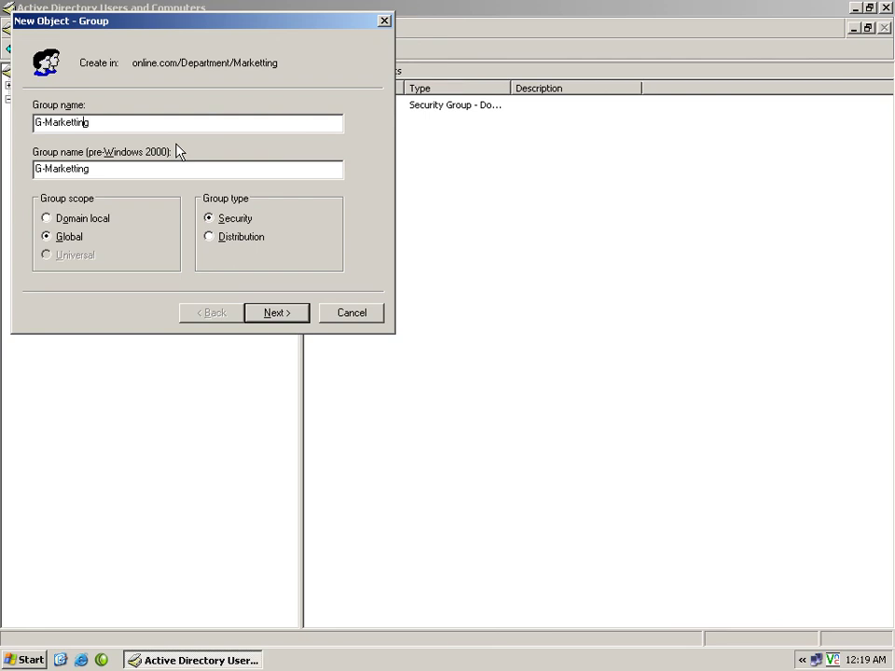
pyautogui.press('Left')
pyautogui.press('Left')
pyautogui.press('Left')
pyautogui.press('Left')
pyautogui.press('Left')
pyautogui.press('Left')
pyautogui.press('Left')
pyautogui.press('Left')
pyautogui.press('Left')
pyautogui.press('Left')
pyautogui.write('Su')
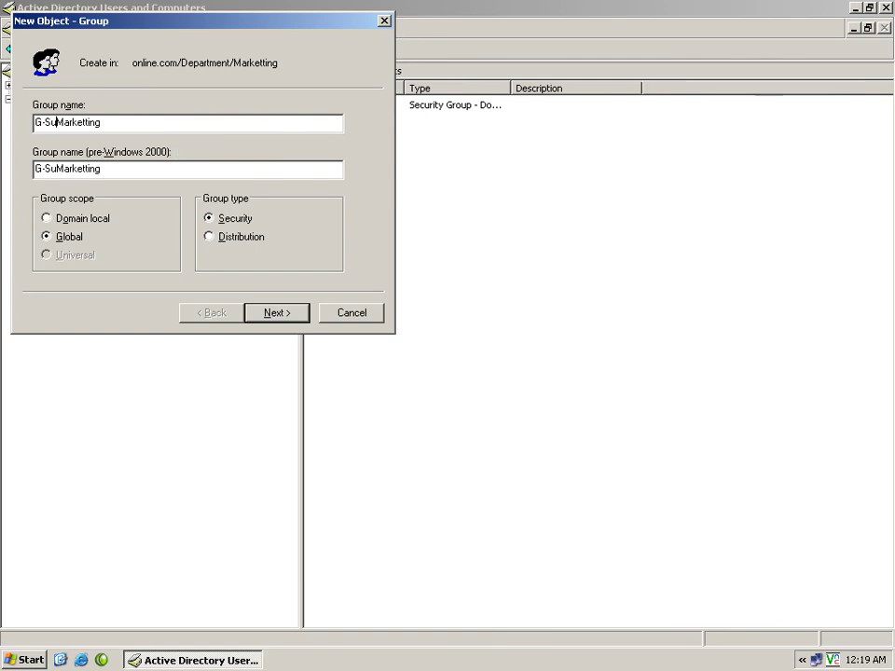
pyautogui.write('b')
pyautogui.press('Delete')
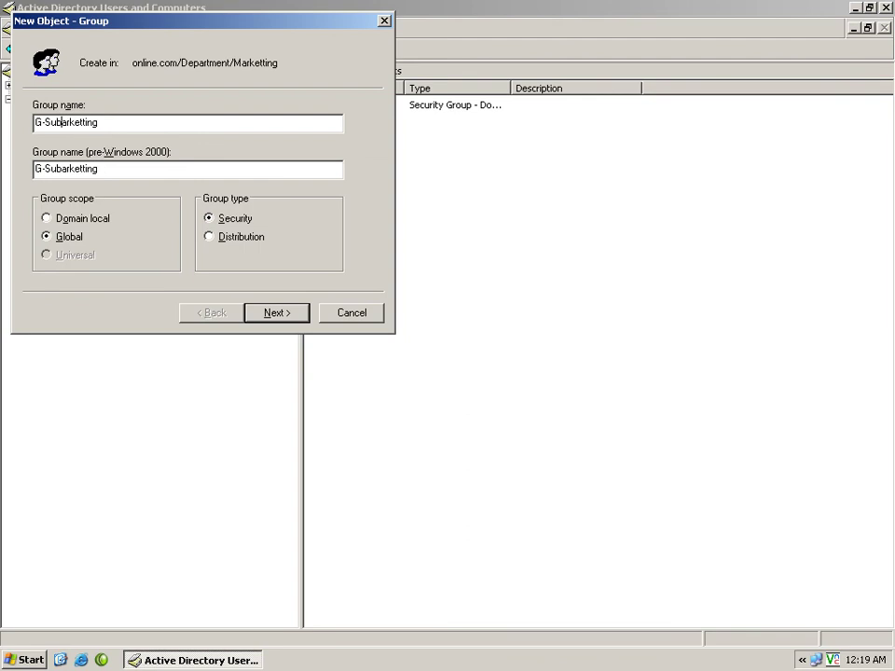
pyautogui.write('m')
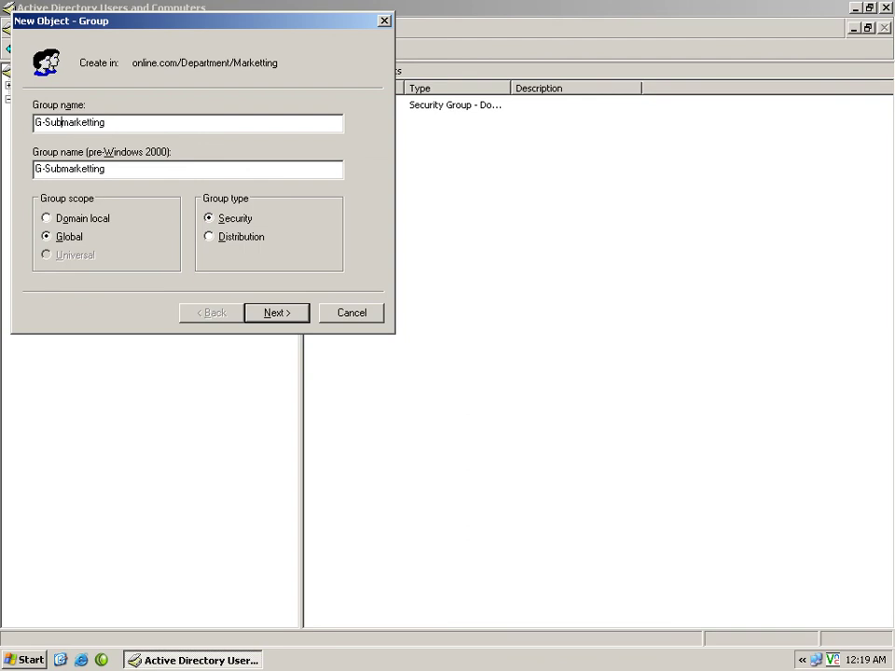
pyautogui.press('Left')
pyautogui.write('-')
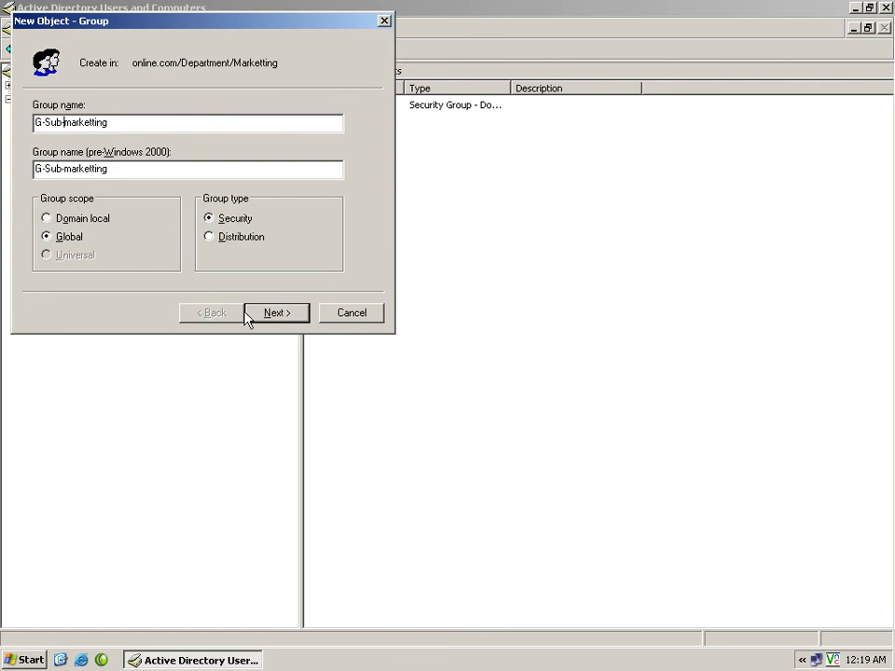
pyautogui.click(285, 315)
pyautogui.click(285, 314)
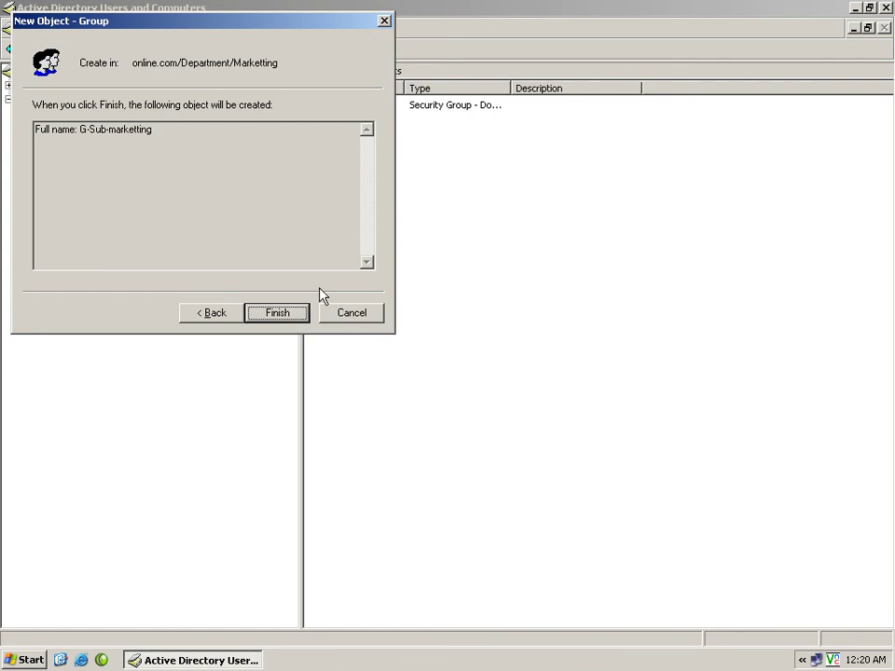
pyautogui.click(280, 313)
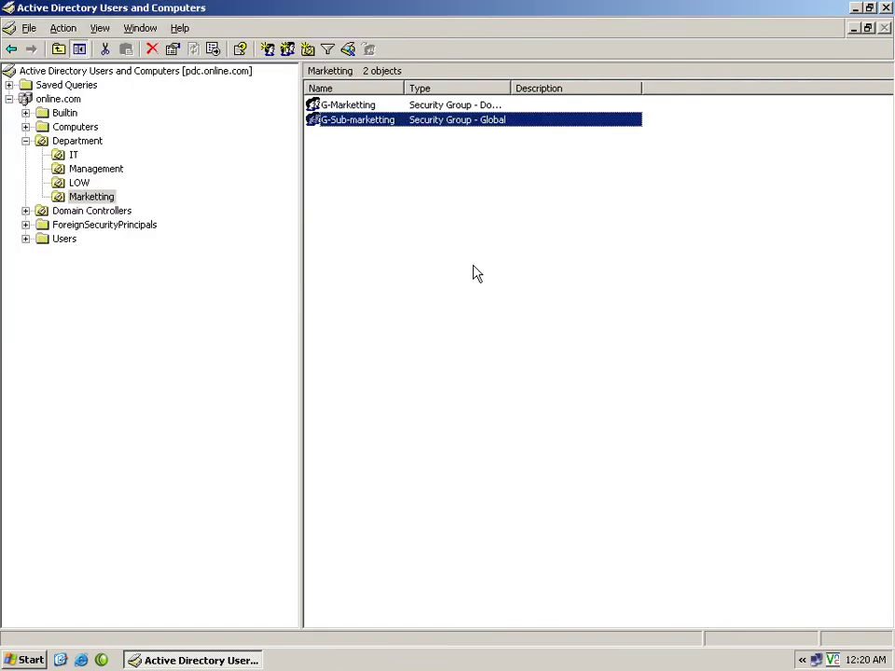
# Step: Widen the Type column of the Marketting group list to fit its contents
pyautogui.doubleClick(510, 88)
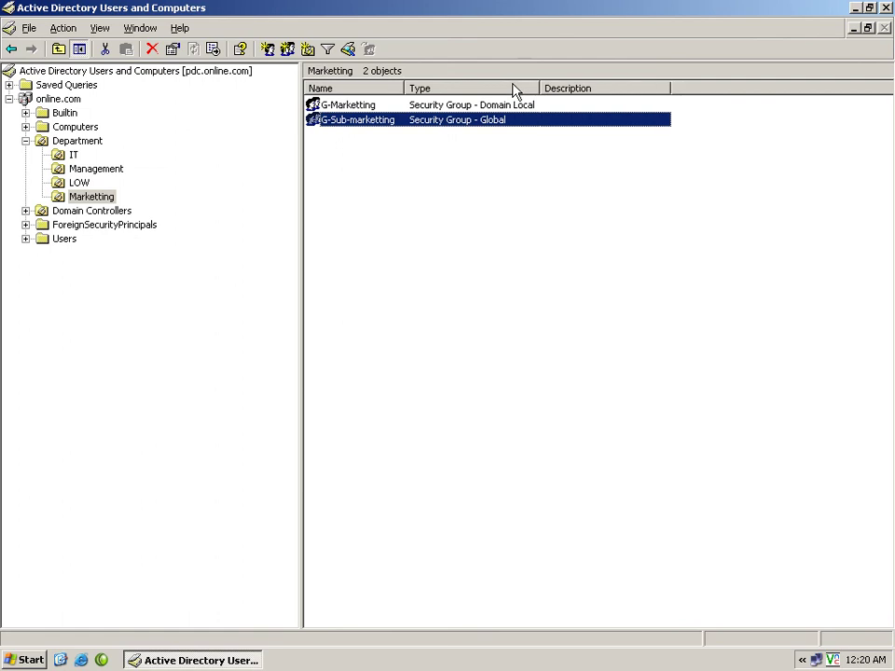
pyautogui.click(345, 105)
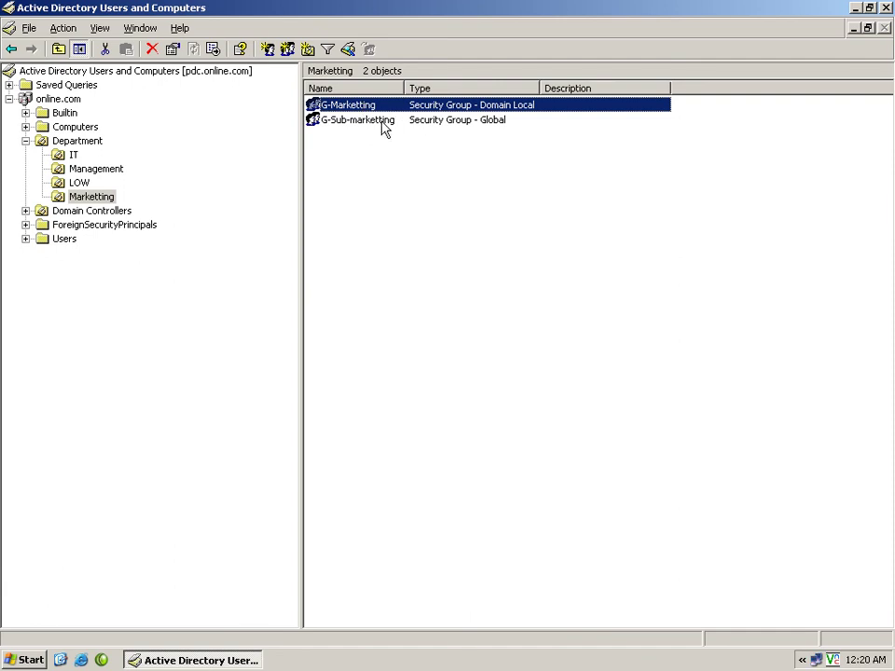
pyautogui.click(400, 193)
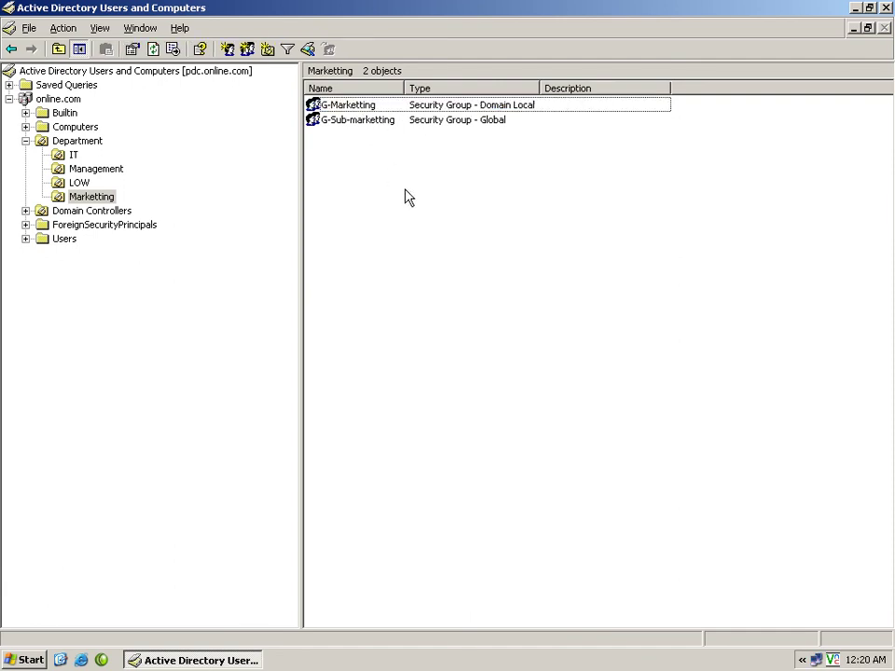
pyautogui.rightClick(405, 181)
pyautogui.click(372, 244)
# Step: Search online.com for accounts and pick user E as a new member of the G-Sub-marketting group
pyautogui.doubleClick(382, 120)
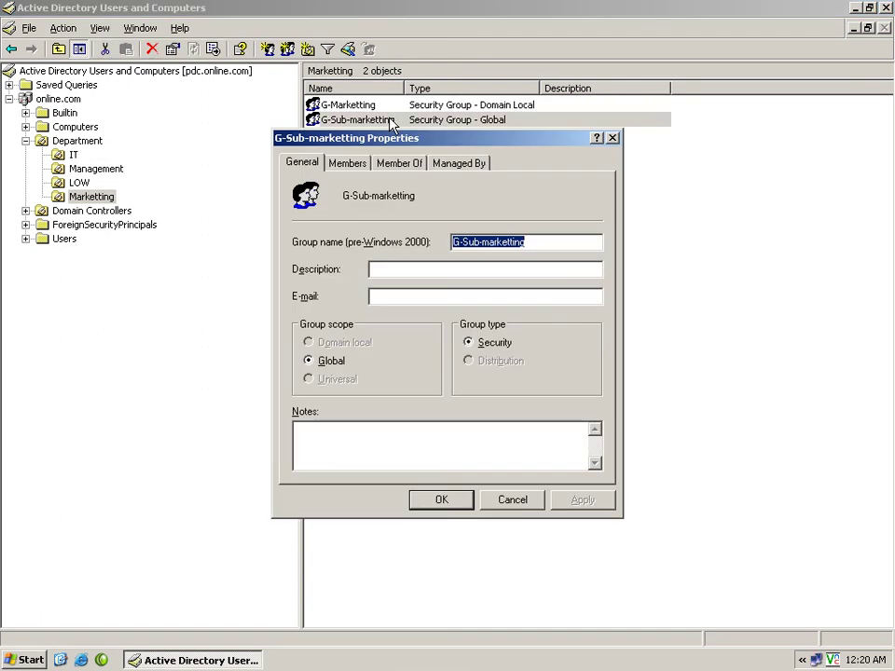
pyautogui.click(348, 165)
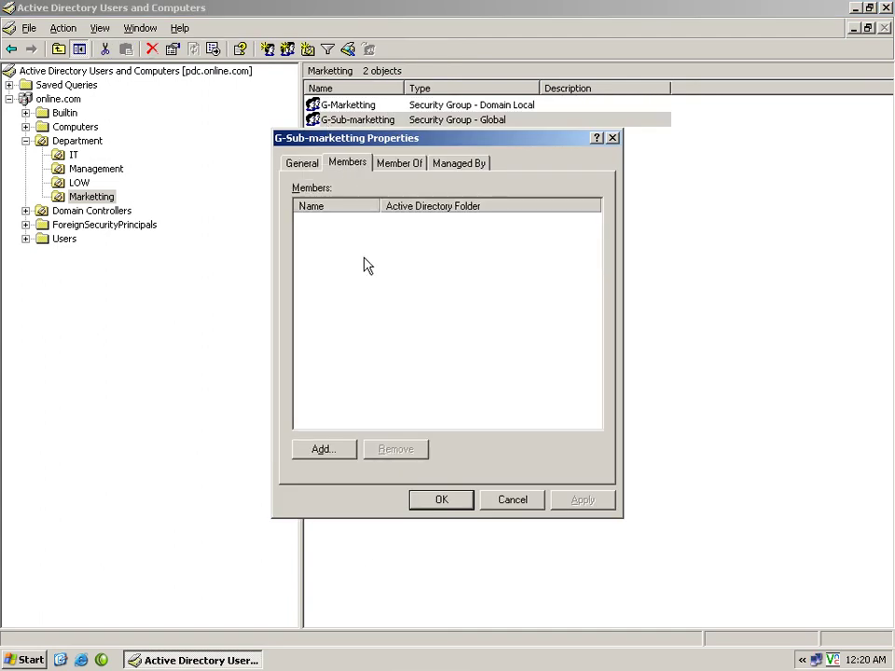
pyautogui.click(323, 449)
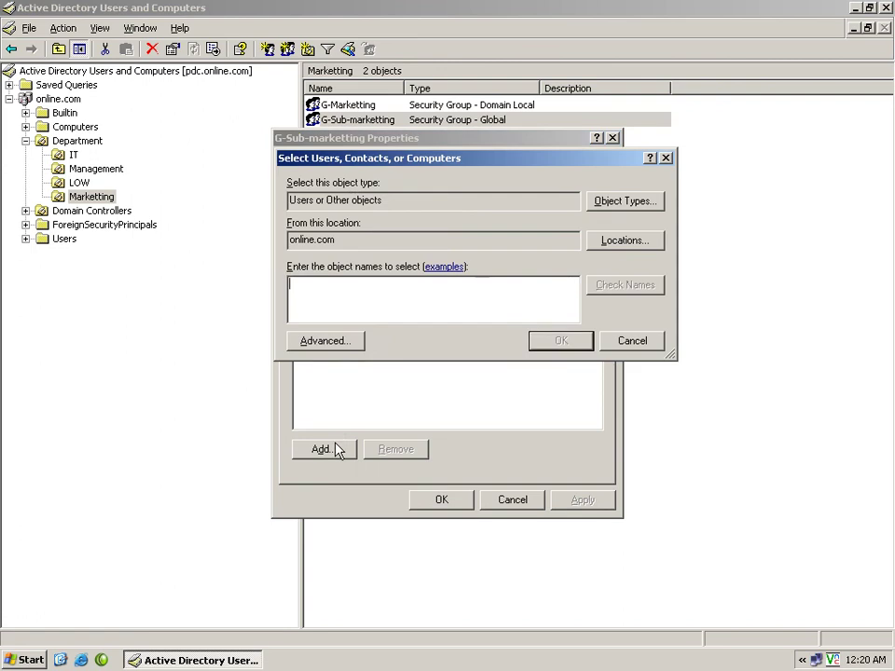
pyautogui.click(334, 347)
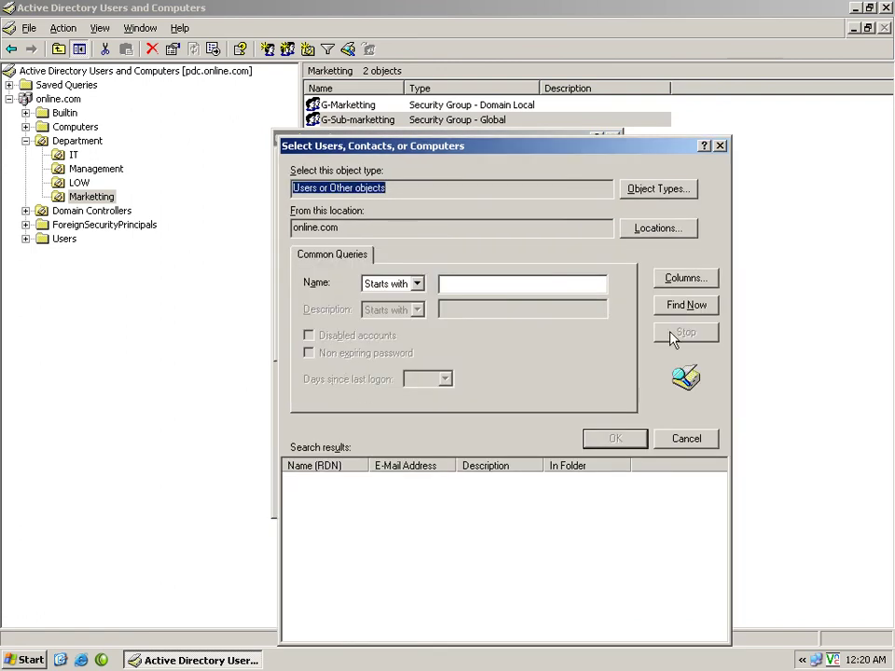
pyautogui.click(675, 309)
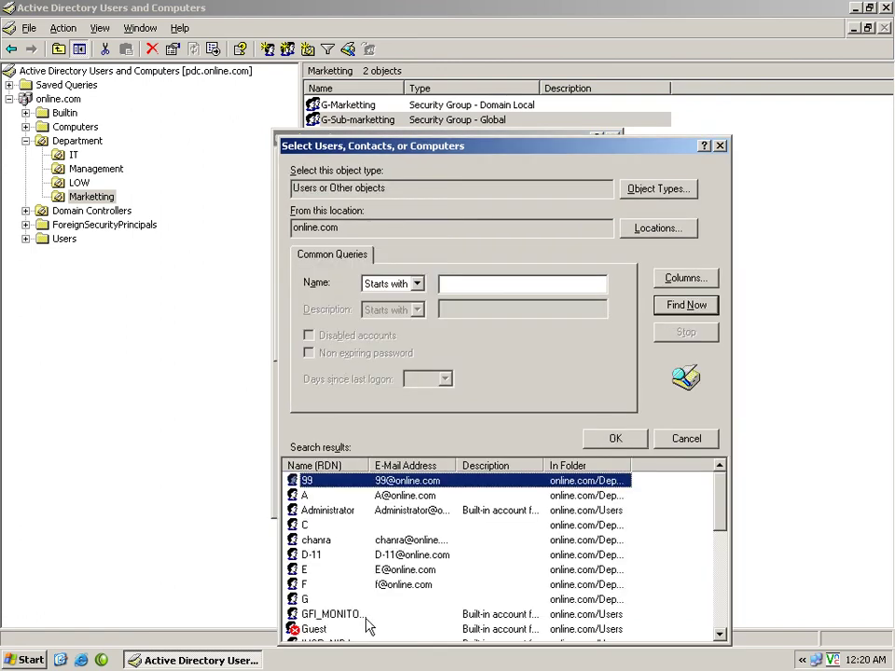
pyautogui.doubleClick(306, 569)
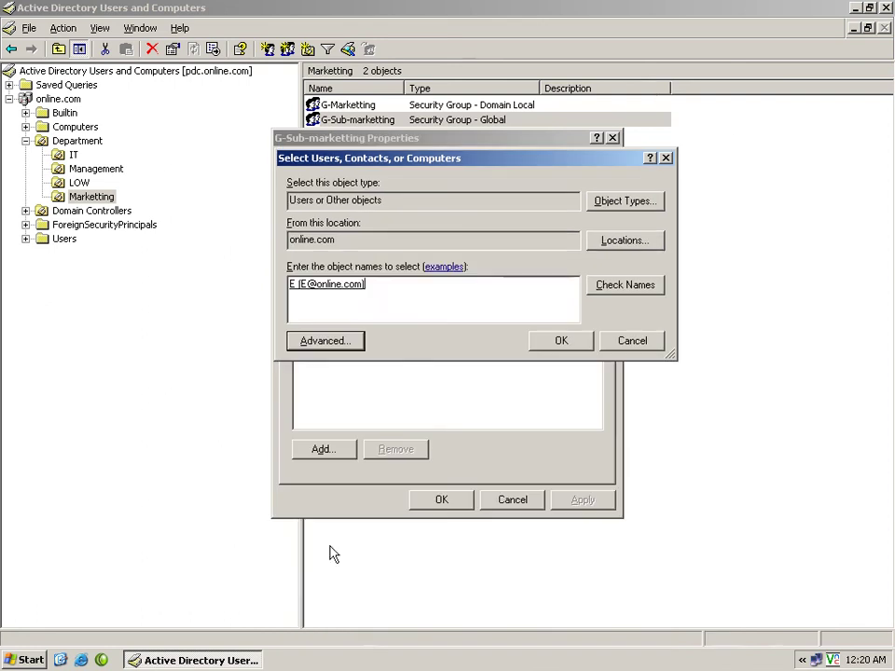
# Step: Pick users F and G as well and add the selected accounts to the G-Sub-marketting members list
pyautogui.click(349, 346)
pyautogui.click(700, 307)
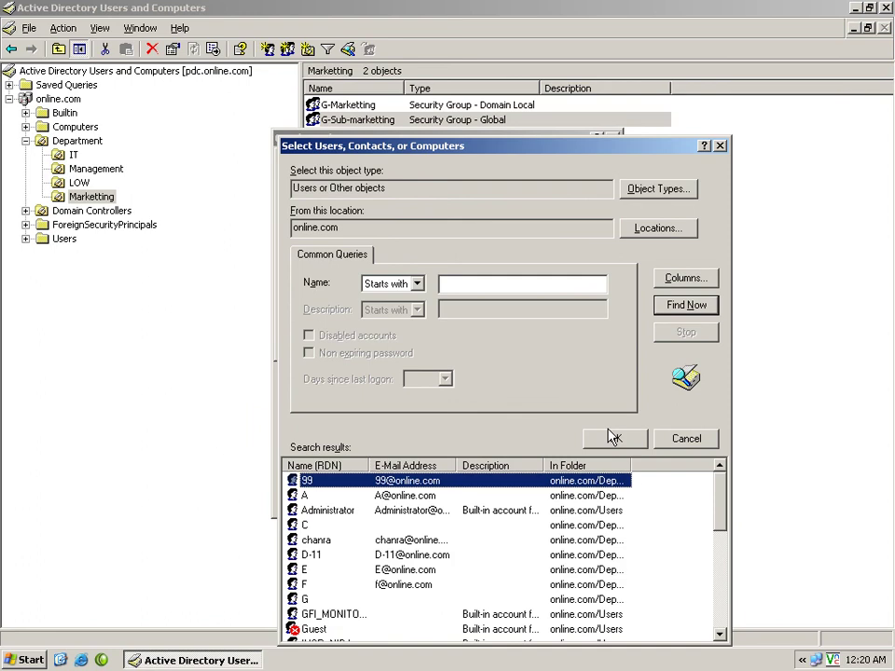
pyautogui.doubleClick(361, 583)
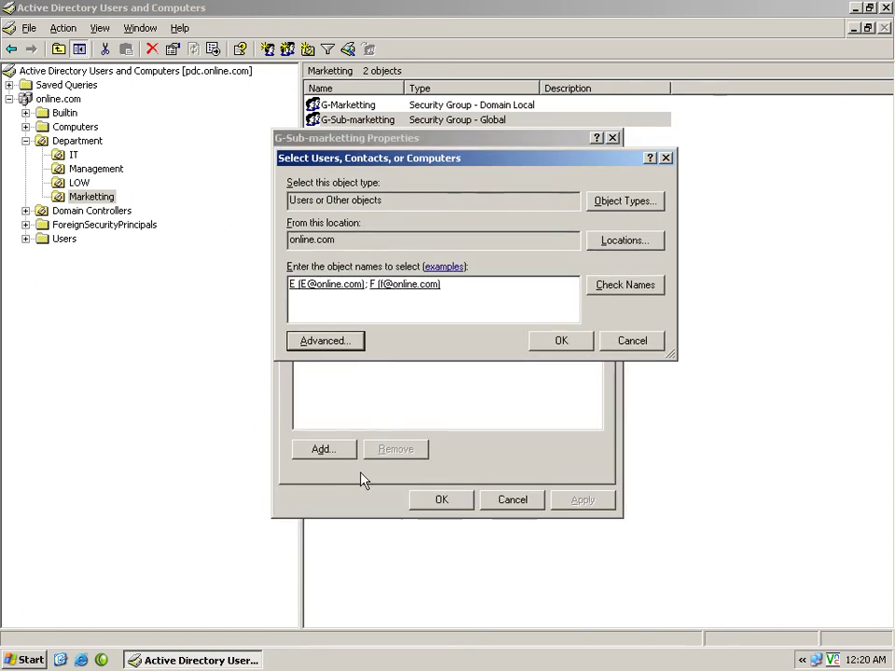
pyautogui.click(338, 342)
pyautogui.click(680, 301)
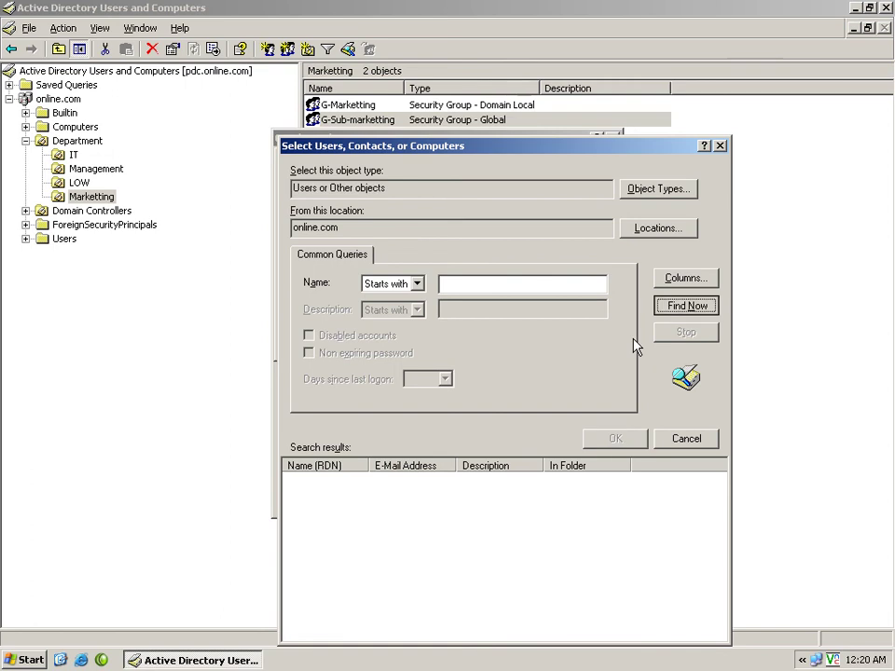
pyautogui.doubleClick(318, 601)
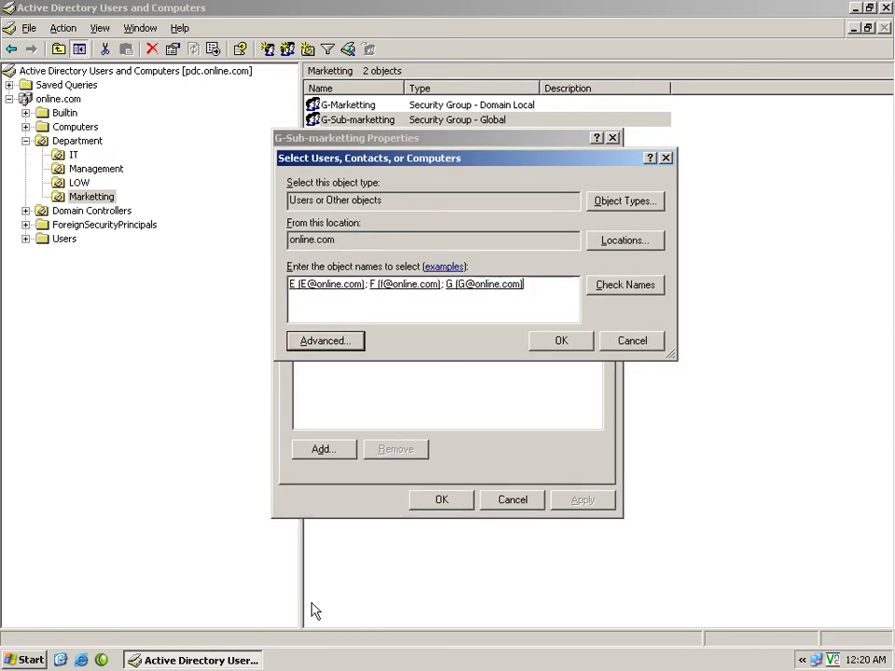
pyautogui.click(561, 341)
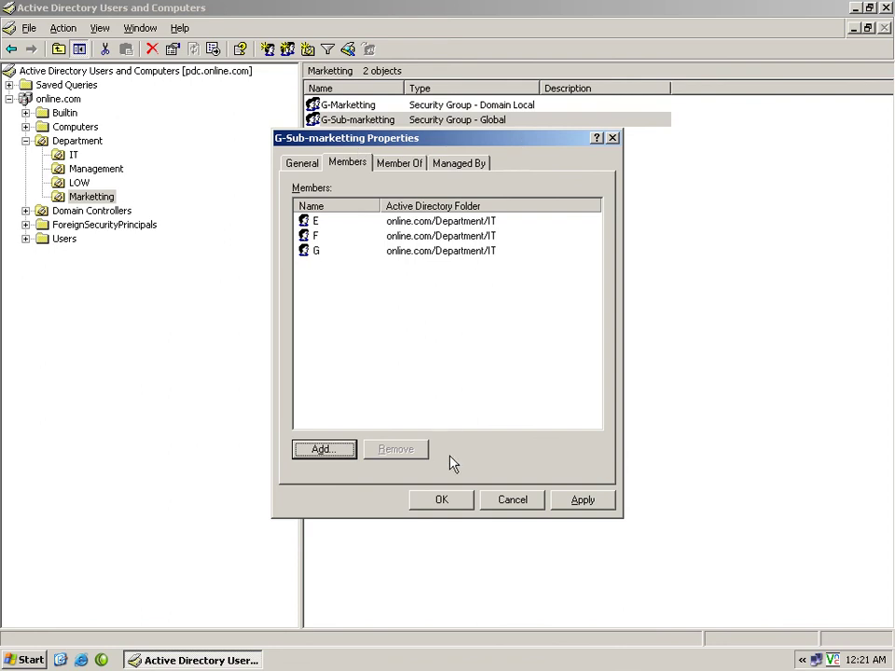
# Step: Review the Member Of list of G-Sub-marketting and save the group's membership changes
pyautogui.click(403, 162)
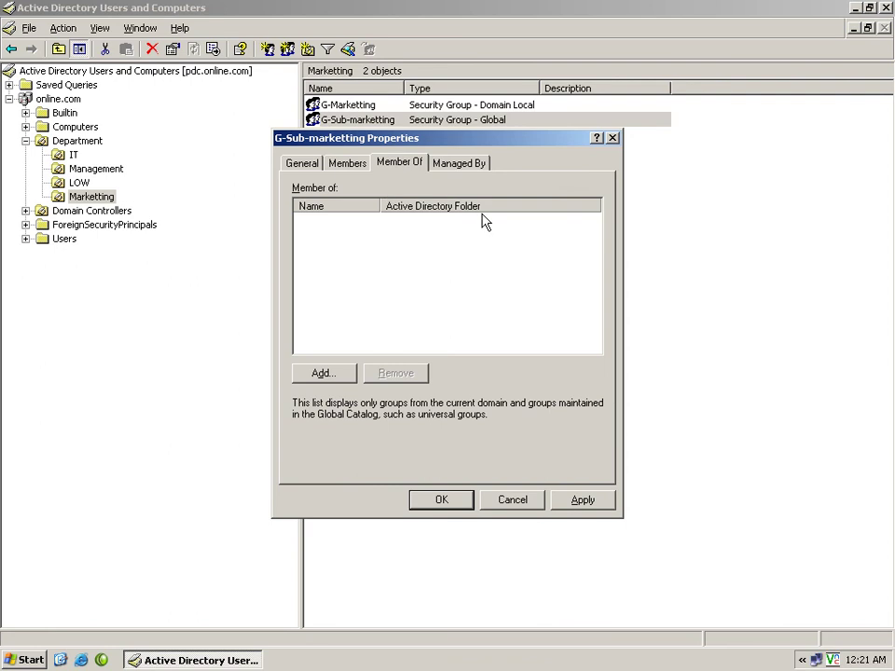
pyautogui.click(346, 163)
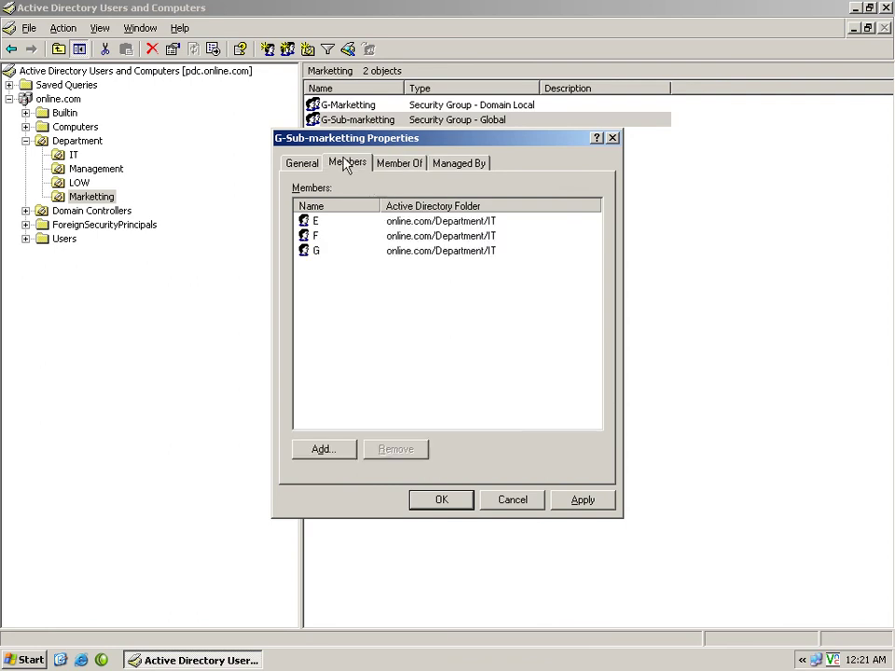
pyautogui.click(439, 498)
pyautogui.click(445, 343)
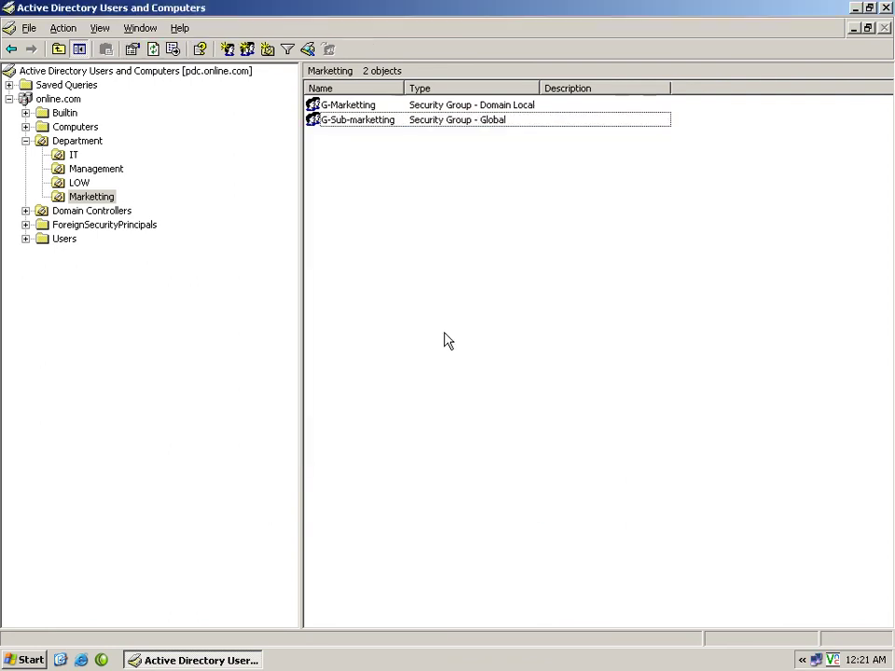
pyautogui.click(368, 125)
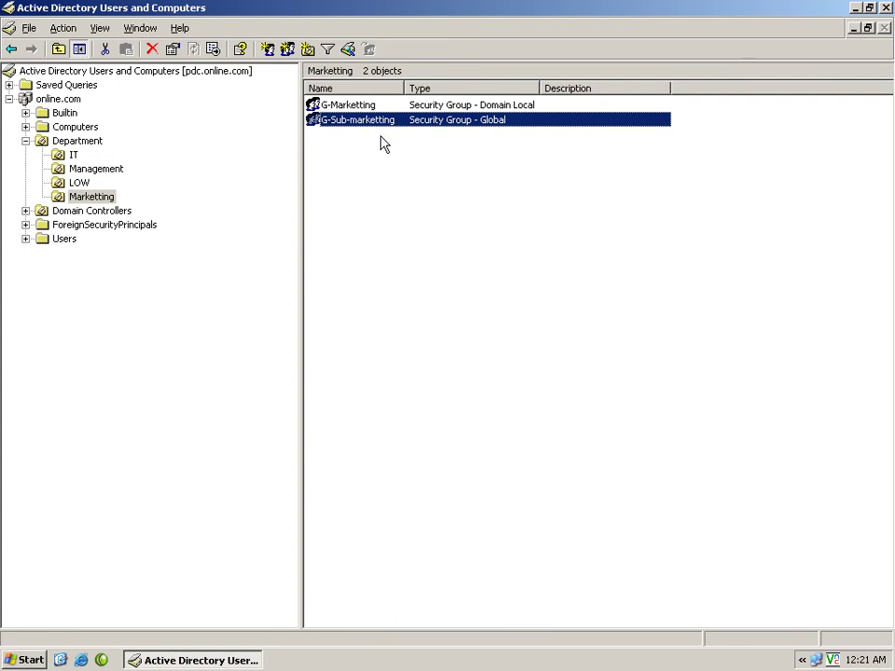
# Step: Open the G-Marketting group's member list and search online.com for accounts to add as members
pyautogui.click(361, 105)
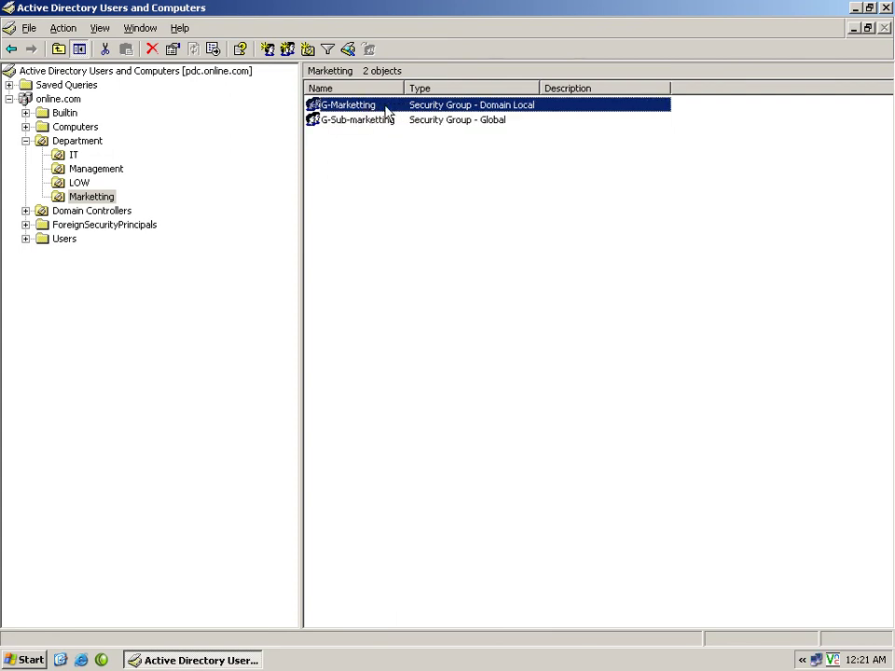
pyautogui.doubleClick(436, 109)
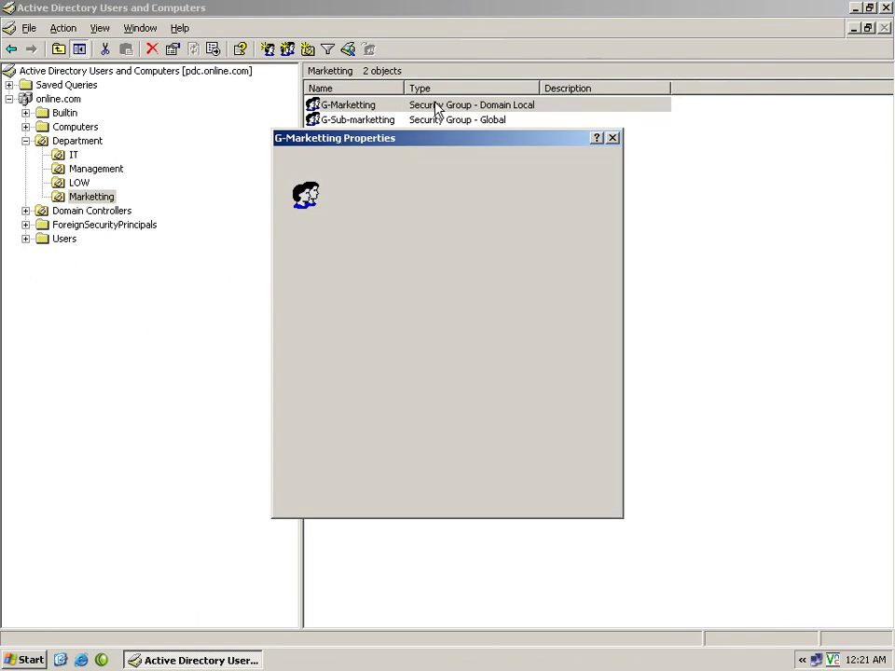
pyautogui.click(355, 163)
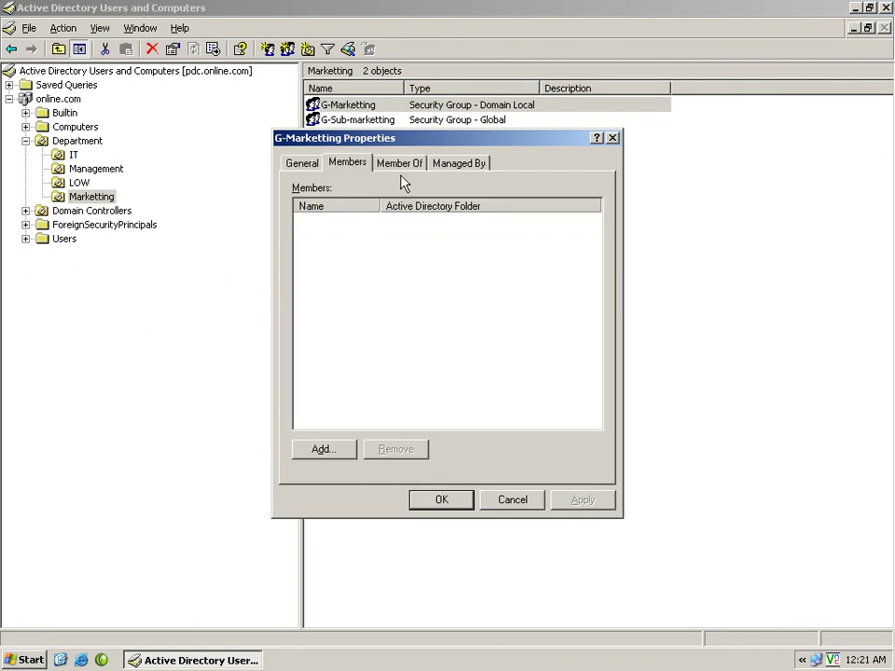
pyautogui.click(398, 168)
pyautogui.click(337, 167)
pyautogui.click(337, 450)
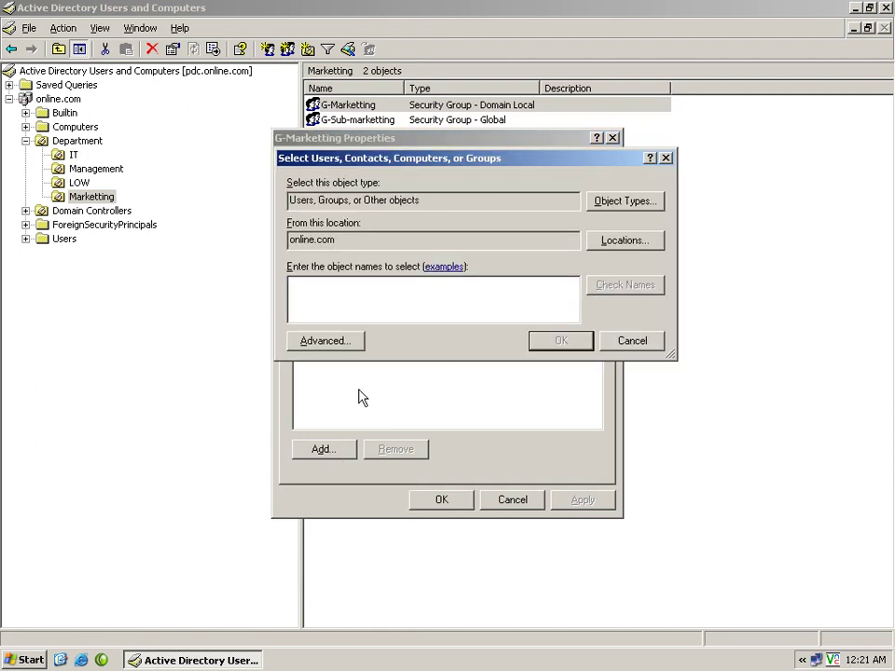
pyautogui.click(328, 342)
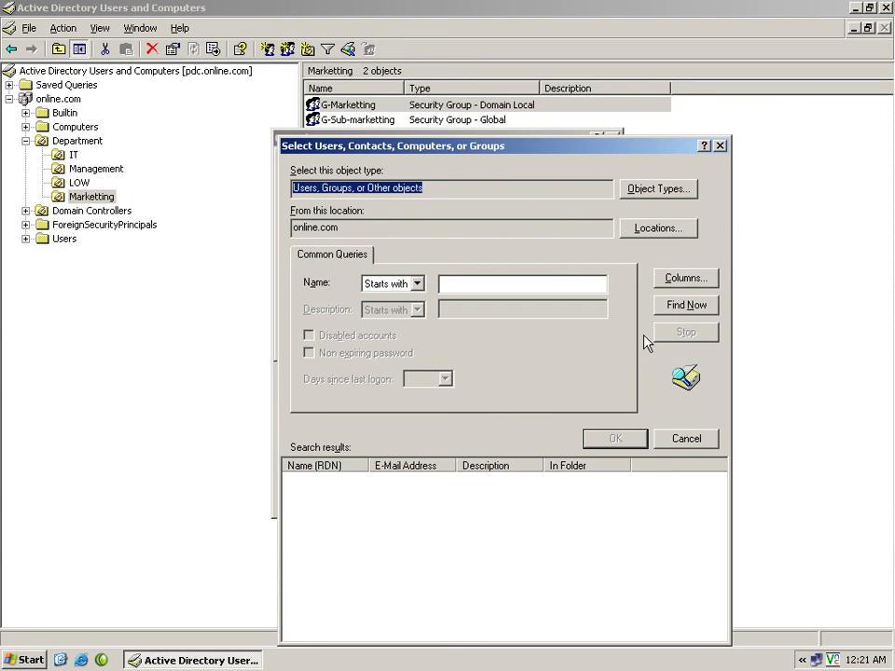
pyautogui.click(671, 307)
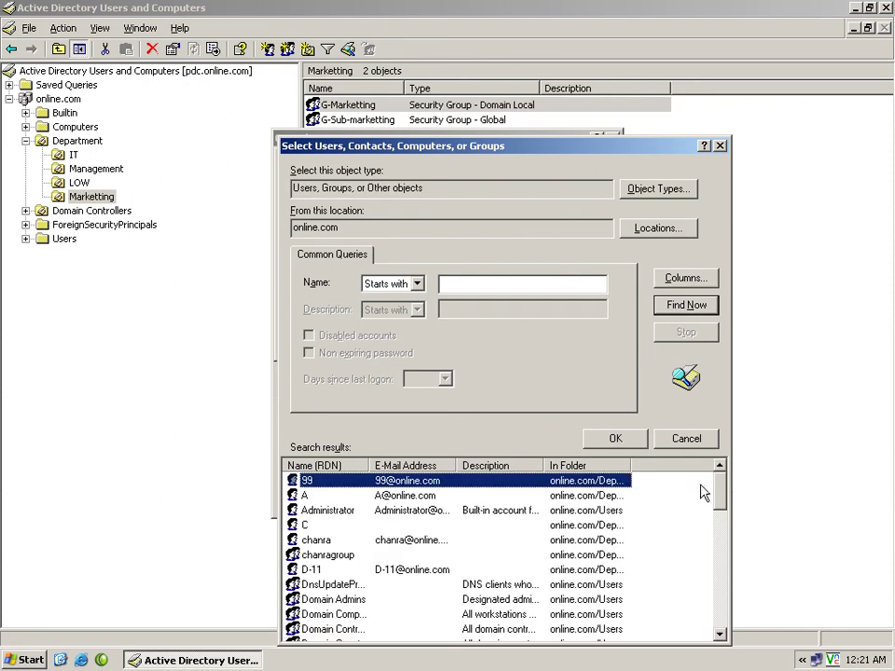
pyautogui.moveTo(721, 503); pyautogui.dragTo(718, 532)
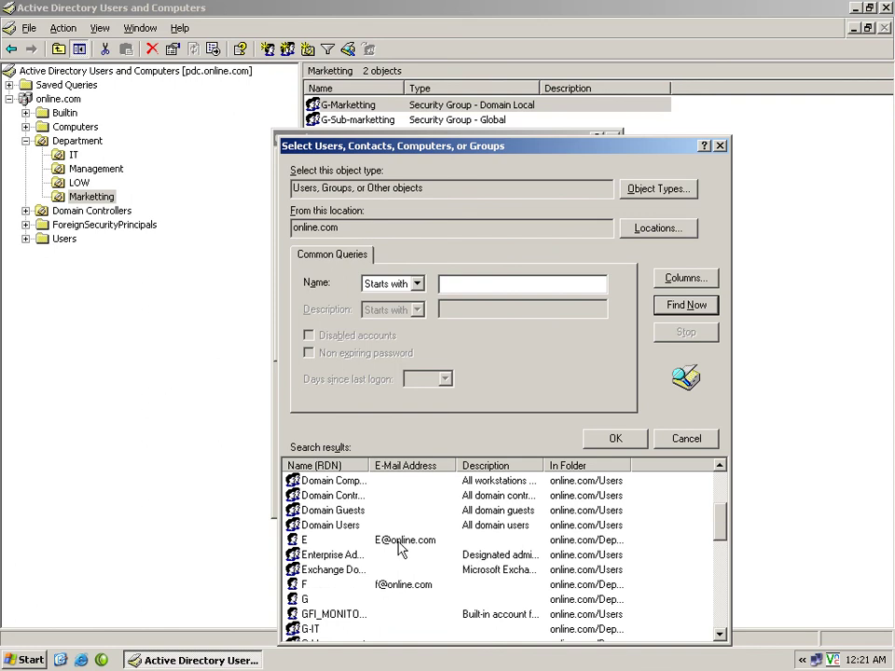
pyautogui.click(308, 542)
pyautogui.click(321, 588)
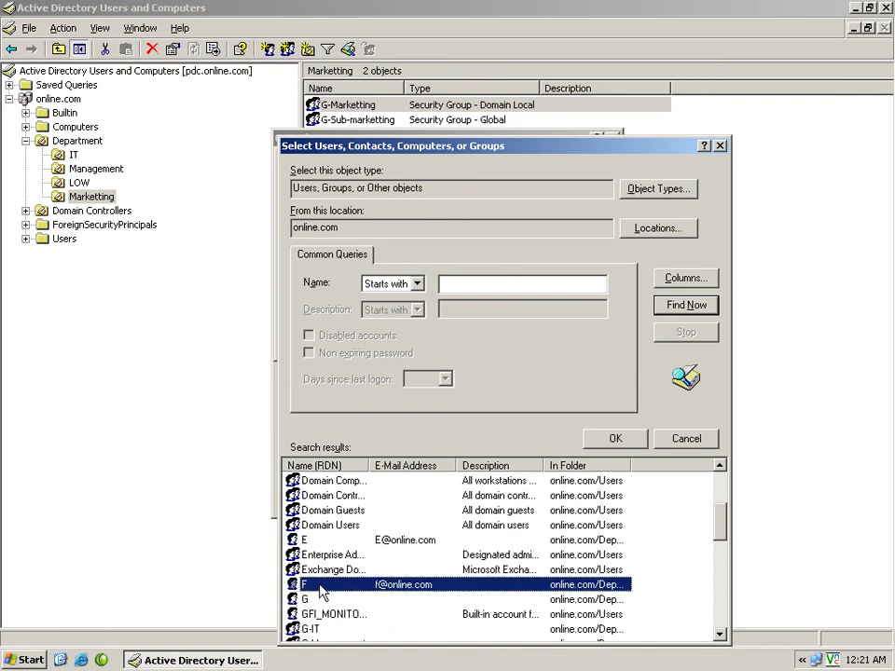
pyautogui.click(326, 601)
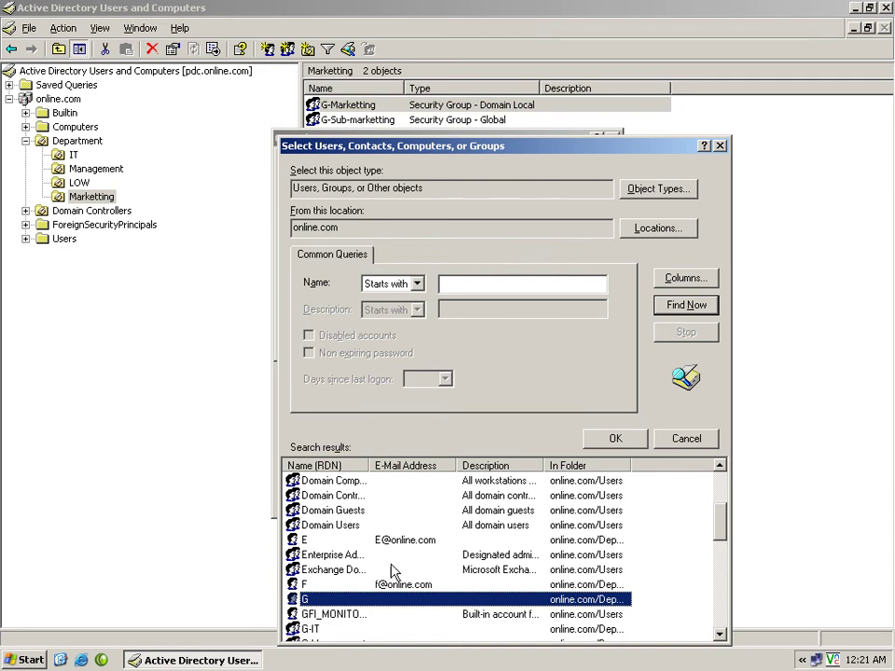
# Step: Pick G-Sub-marketting from the search results, add it as a member of G-Marketting, and save the group
pyautogui.doubleClick(370, 466)
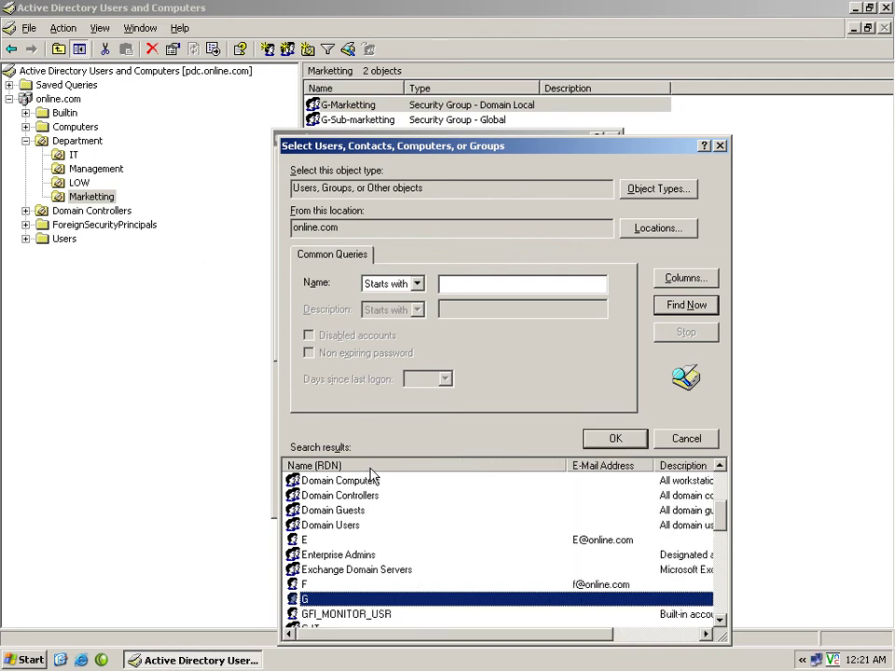
pyautogui.moveTo(718, 524); pyautogui.dragTo(718, 544)
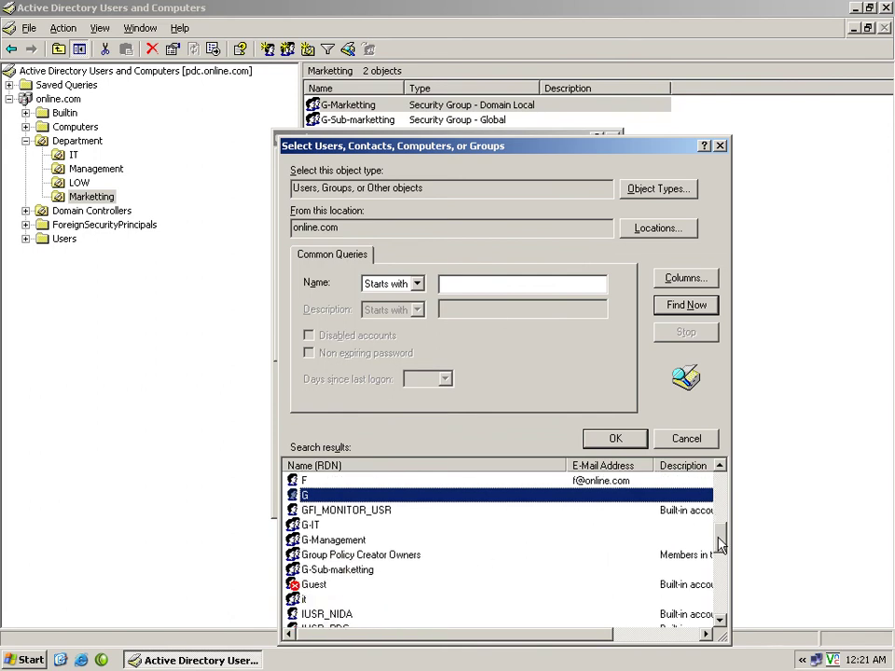
pyautogui.click(340, 573)
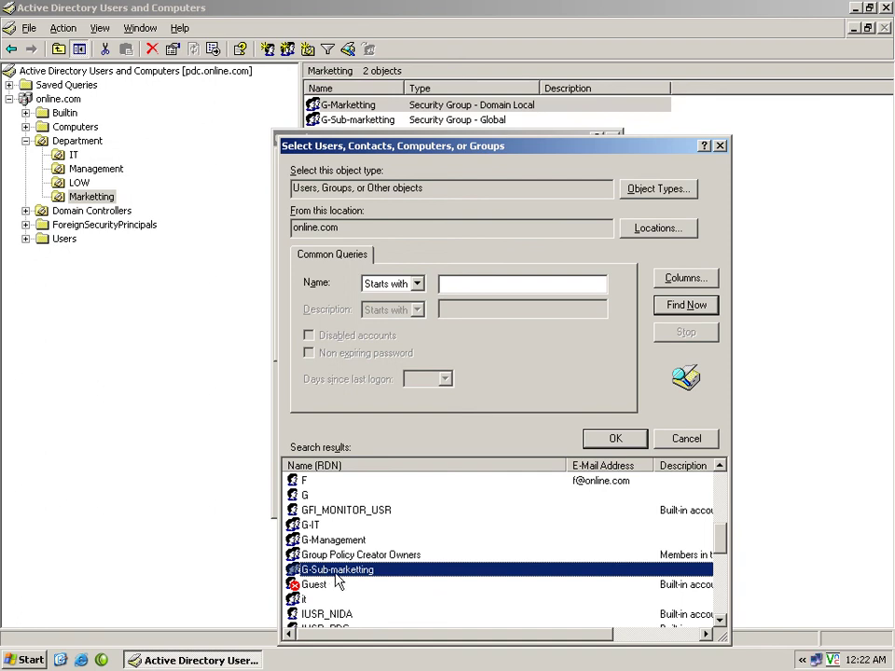
pyautogui.click(607, 440)
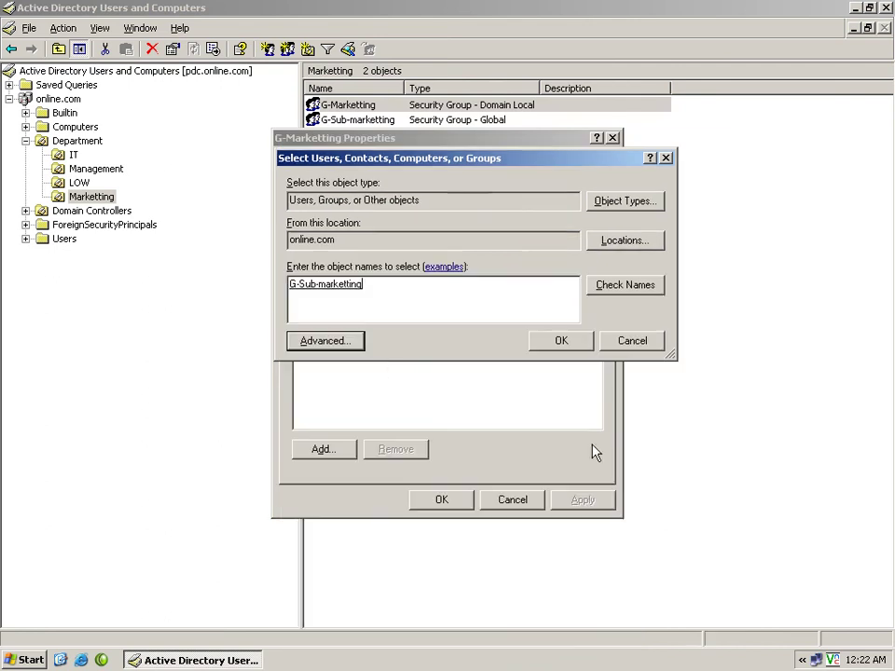
pyautogui.click(546, 342)
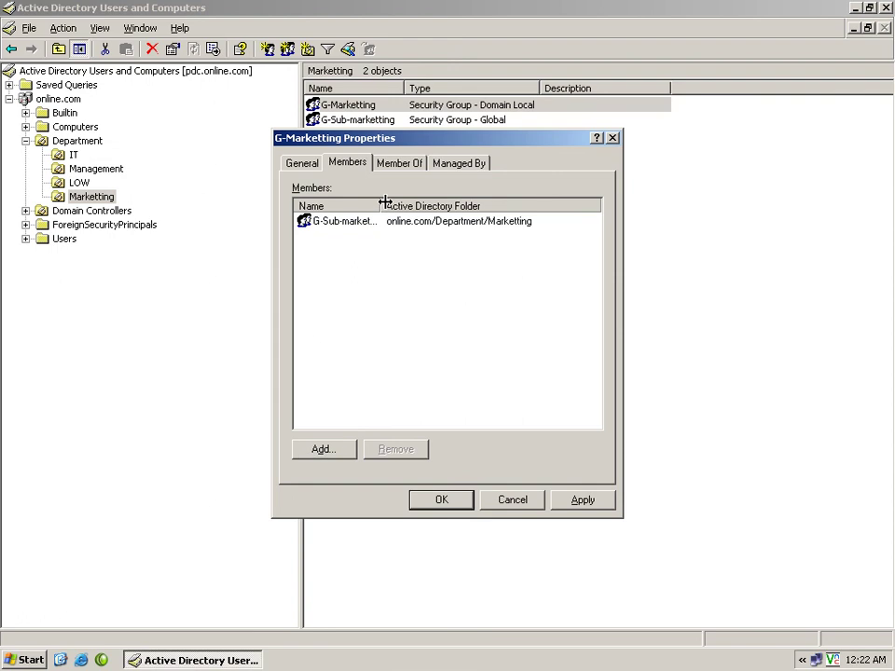
pyautogui.doubleClick(383, 203)
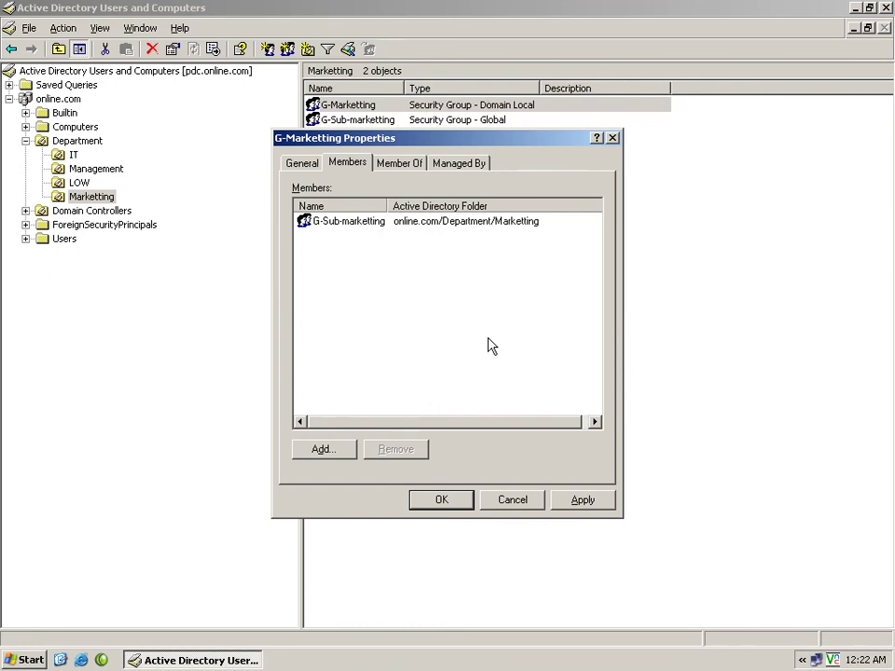
pyautogui.click(449, 501)
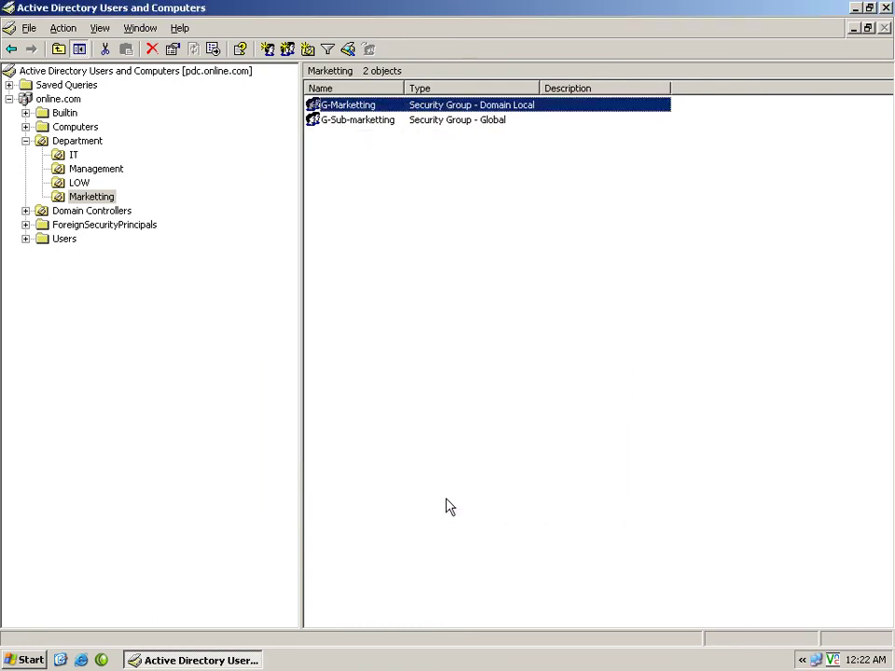
pyautogui.click(431, 428)
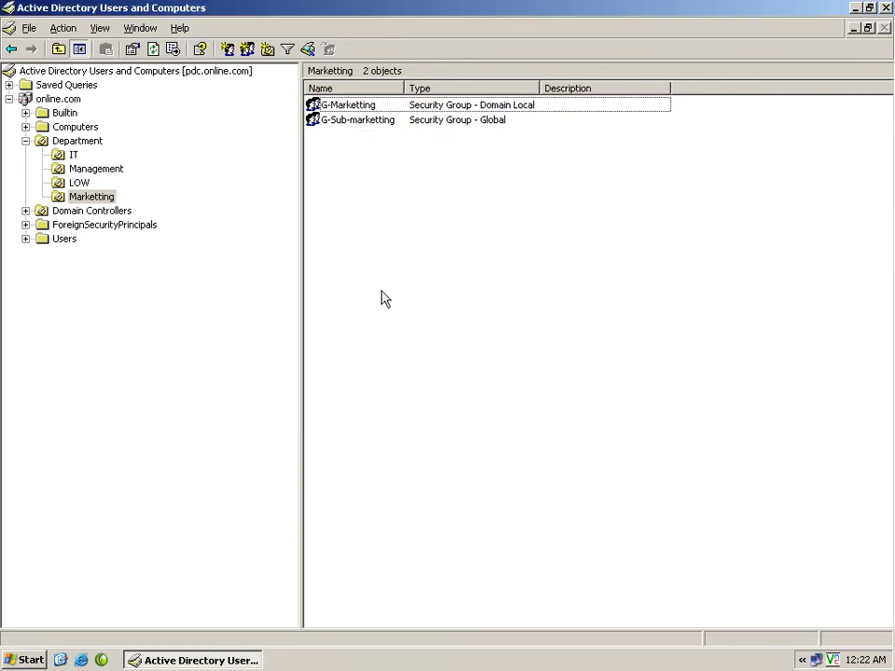
# Step: Review the Members and Member Of lists of the G-Sub-marketting group and close its properties
pyautogui.click(364, 127)
pyautogui.doubleClick(364, 127)
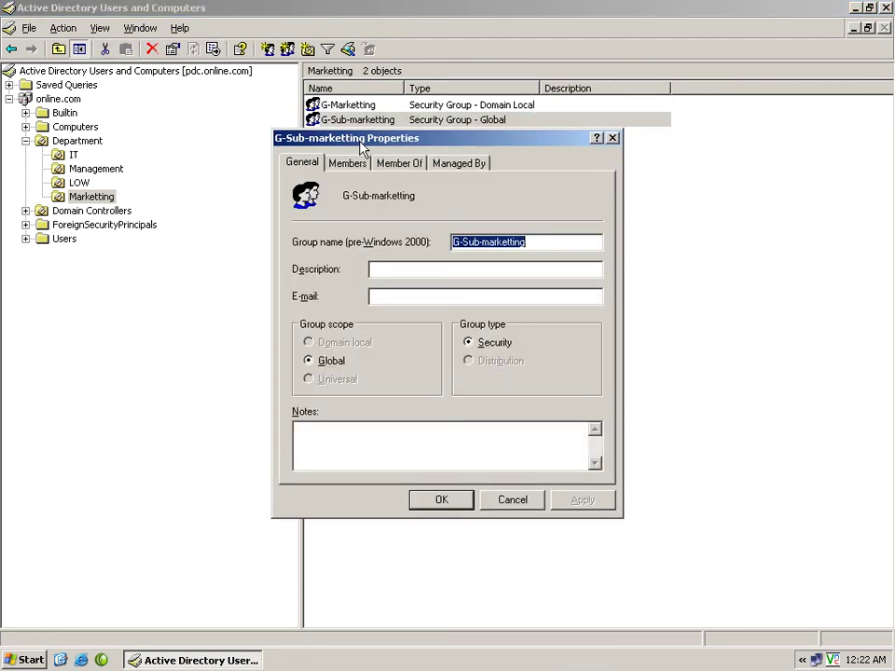
pyautogui.click(359, 164)
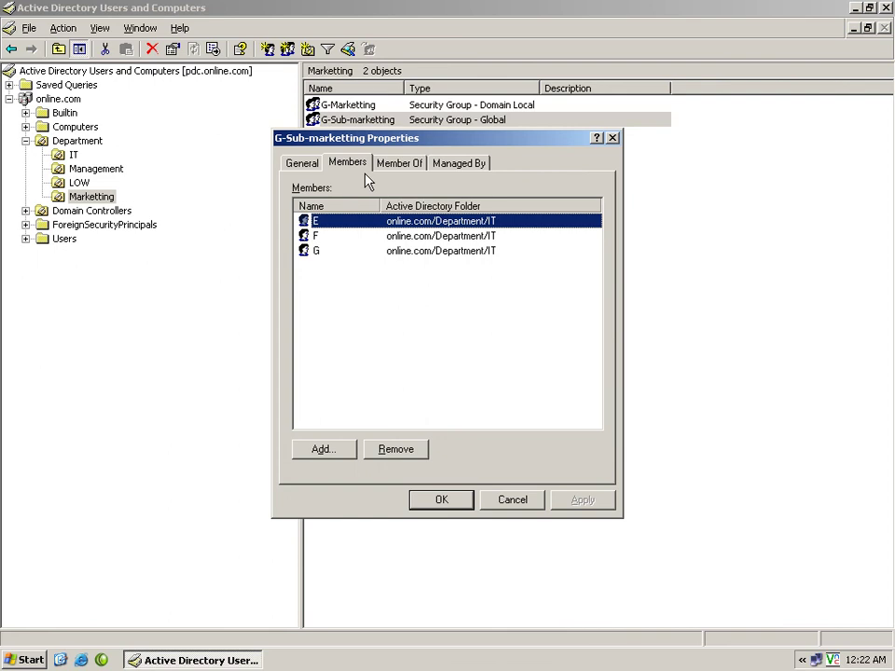
pyautogui.click(399, 163)
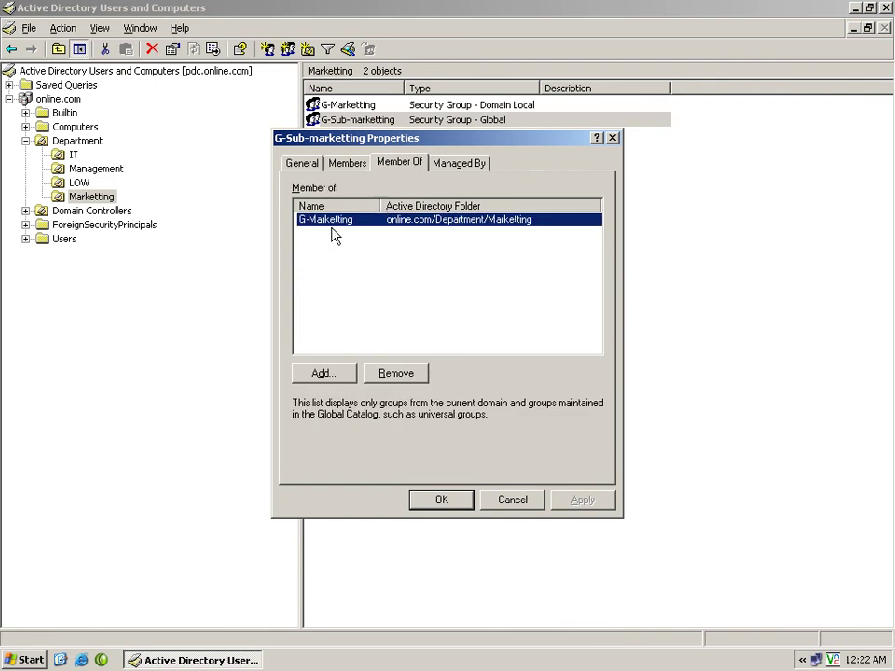
pyautogui.click(441, 499)
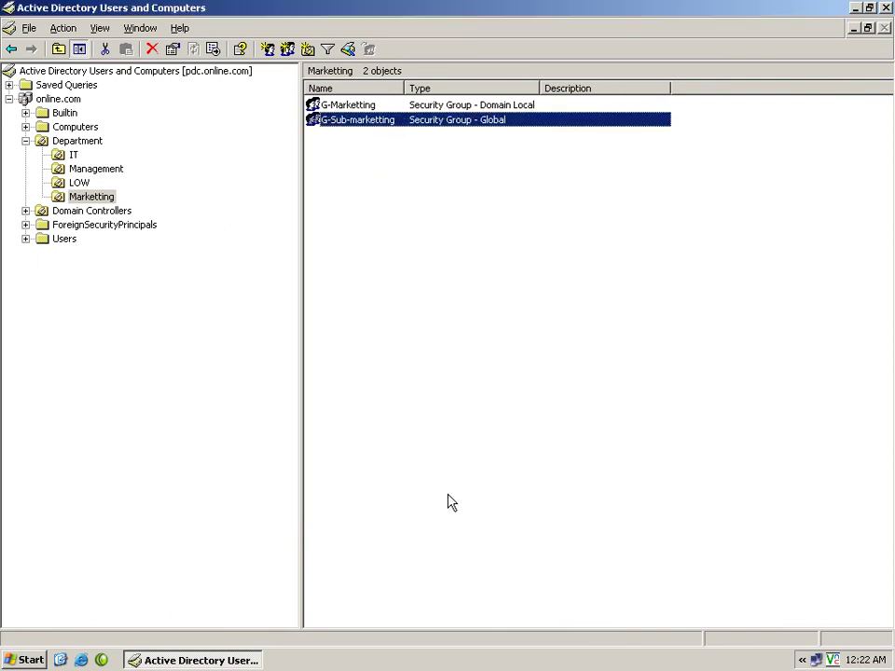
# Step: Switch to the Windows desktop and create a new folder there
pyautogui.click(855, 8)
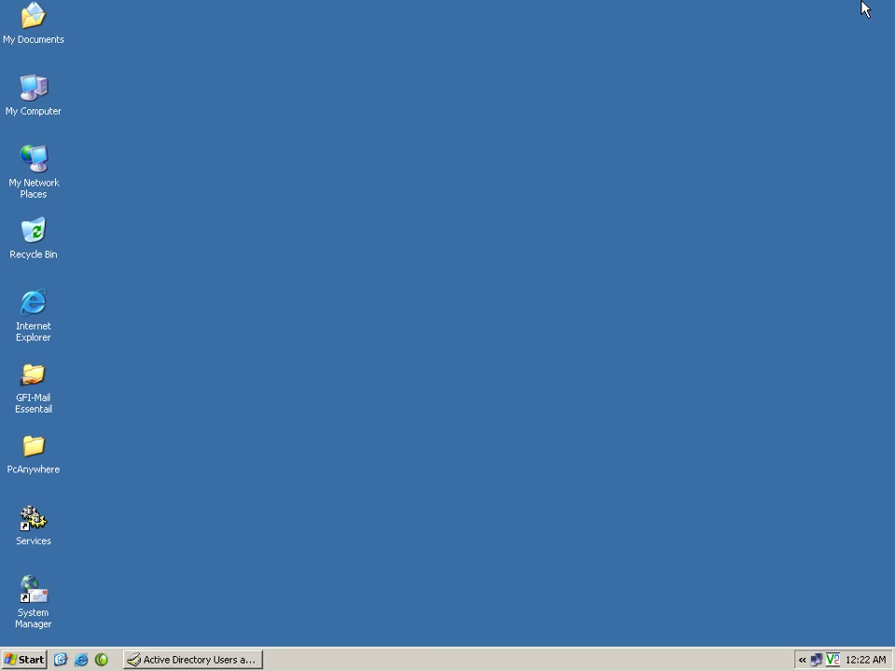
pyautogui.rightClick(559, 202)
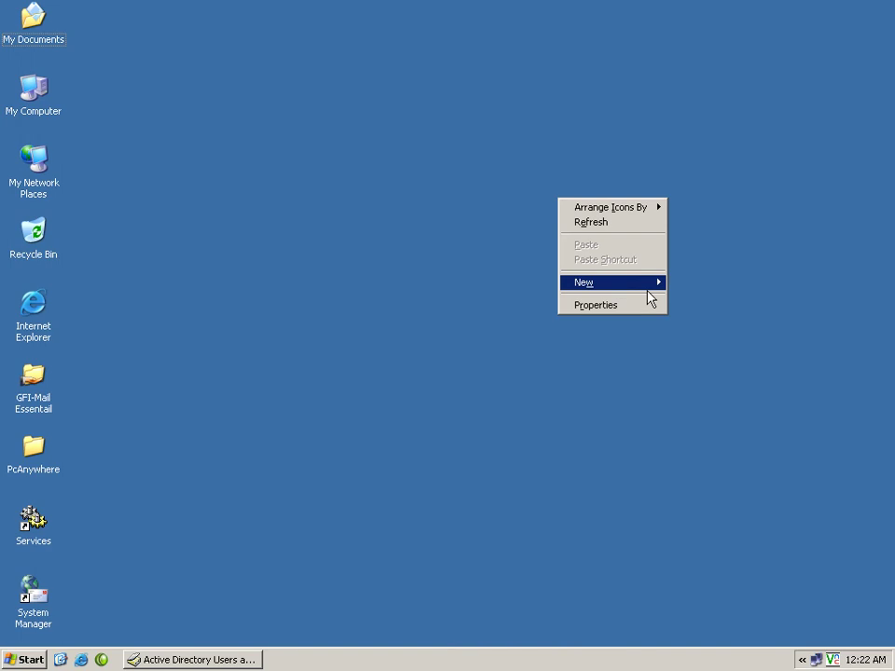
pyautogui.moveTo(647, 283)
pyautogui.click(675, 287)
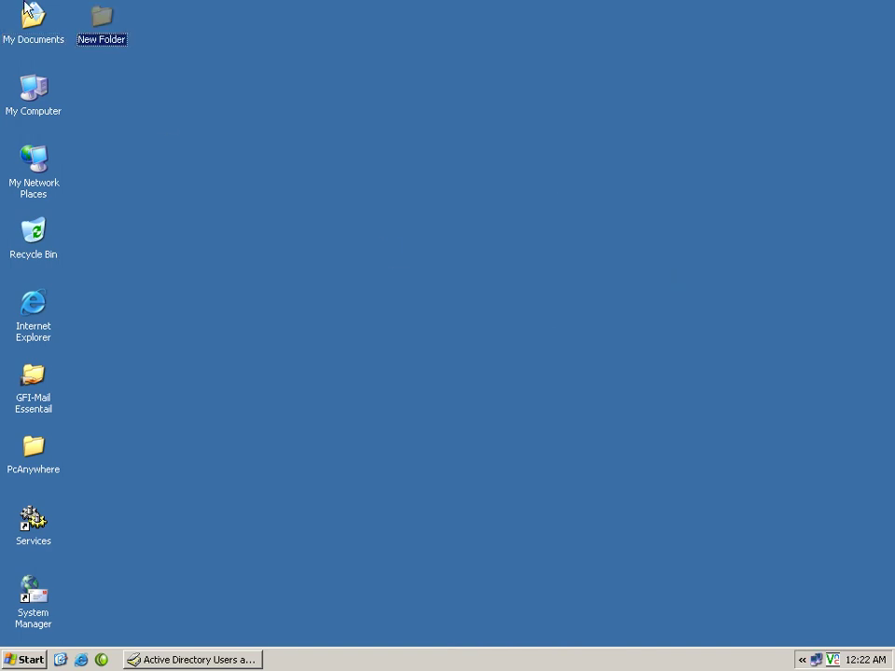
# Step: Enable sharing for New Folder under its default share name and remove Everyone from the share permissions
pyautogui.rightClick(103, 26)
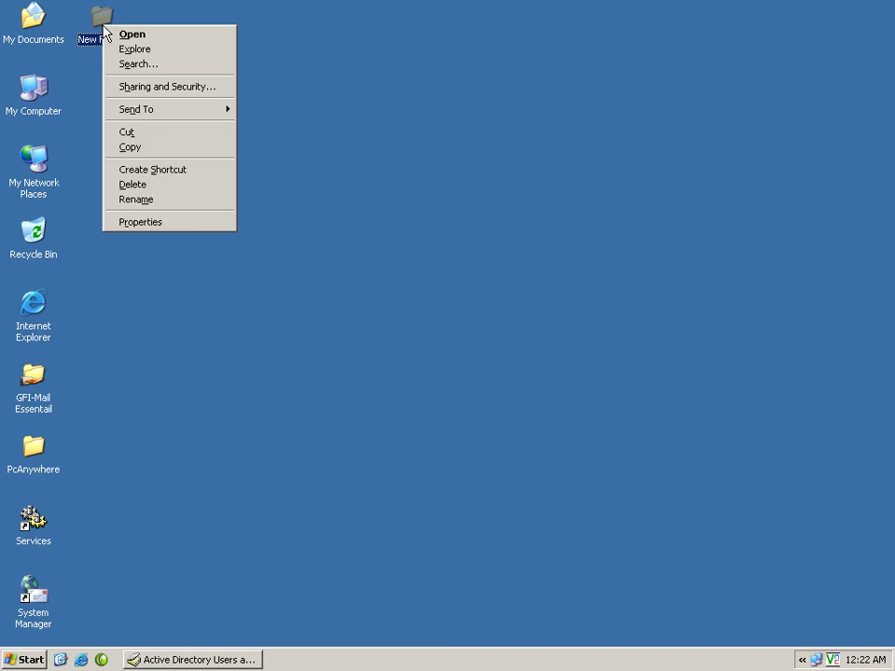
pyautogui.click(172, 87)
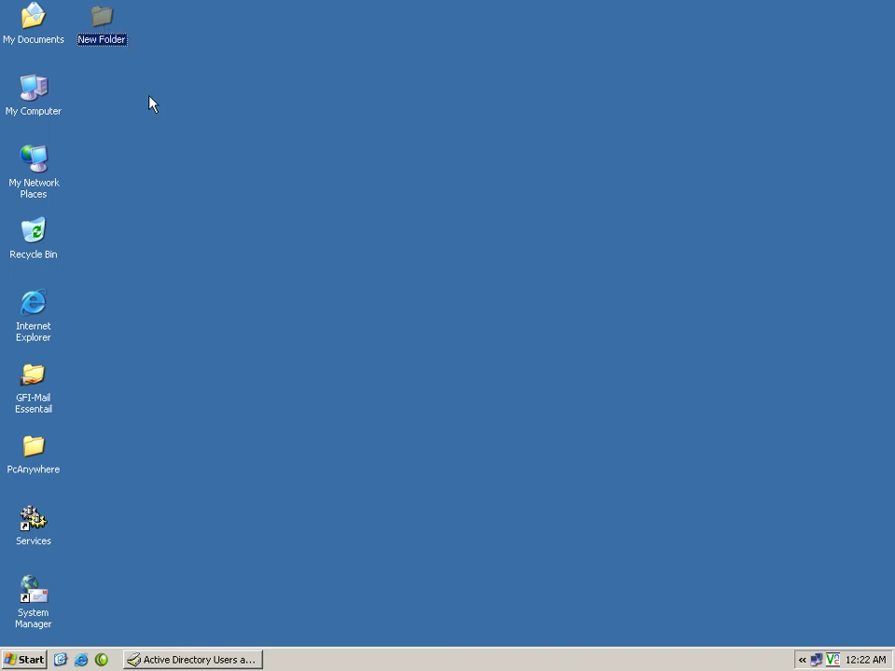
pyautogui.click(262, 193)
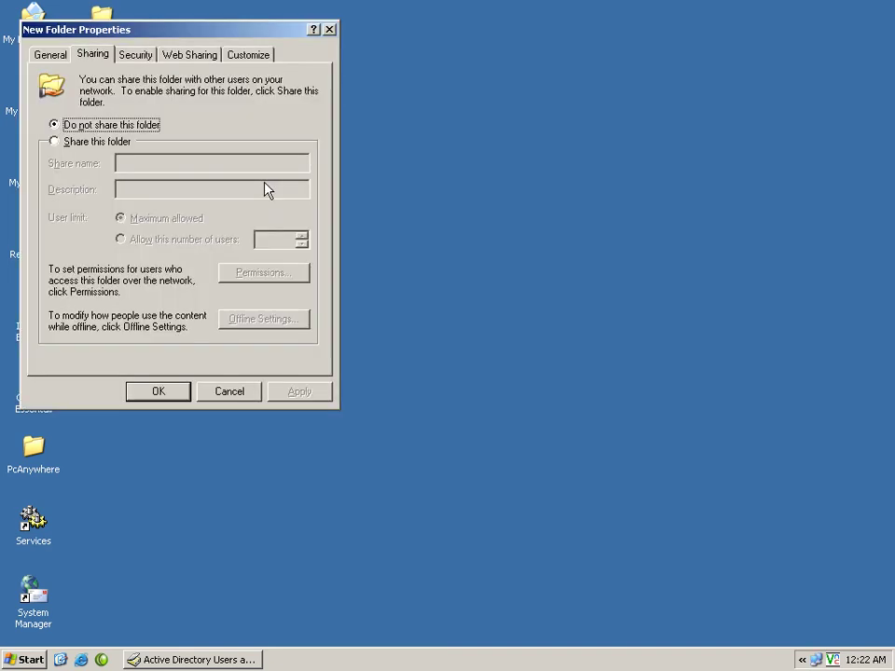
pyautogui.click(56, 142)
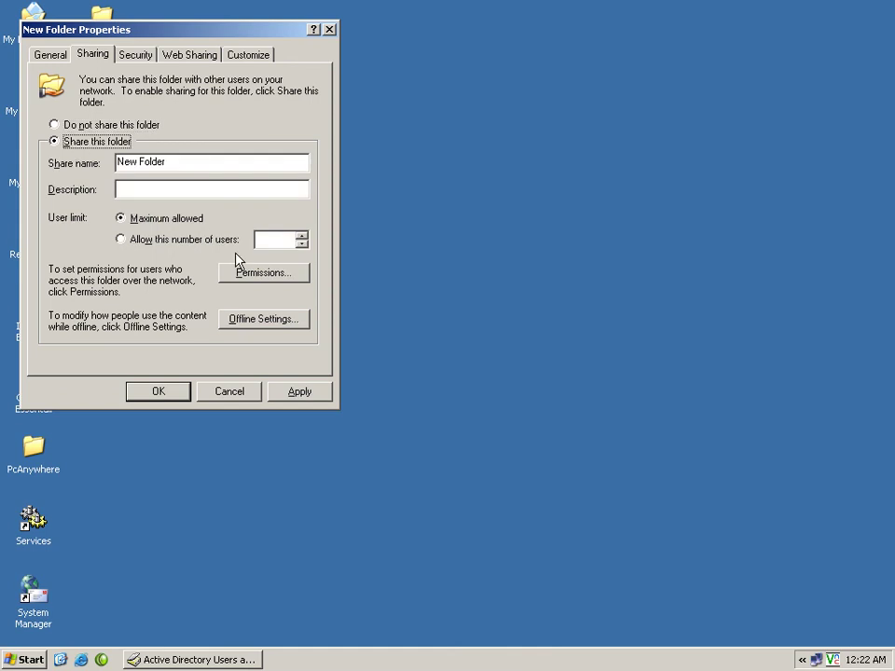
pyautogui.click(249, 272)
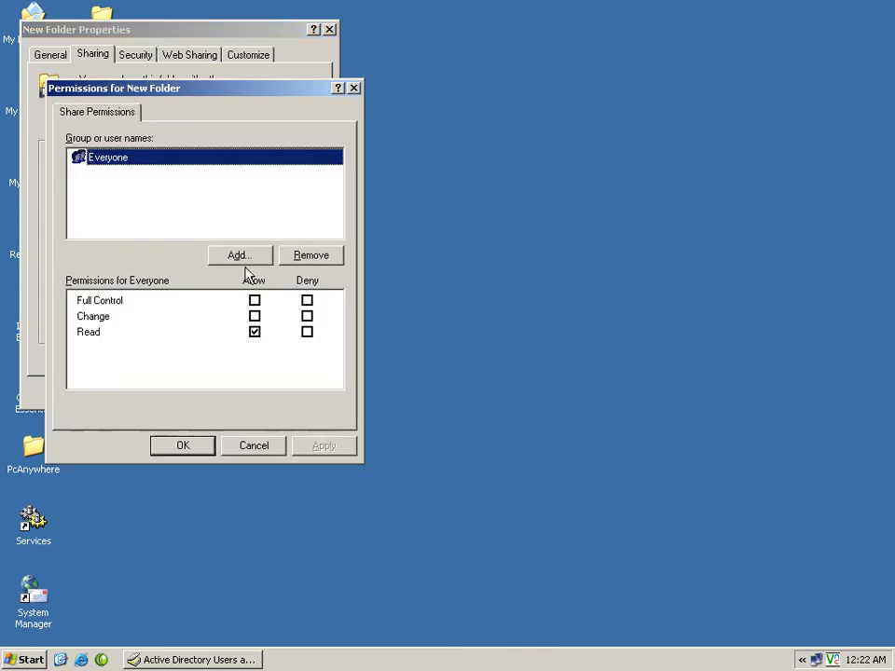
pyautogui.click(288, 260)
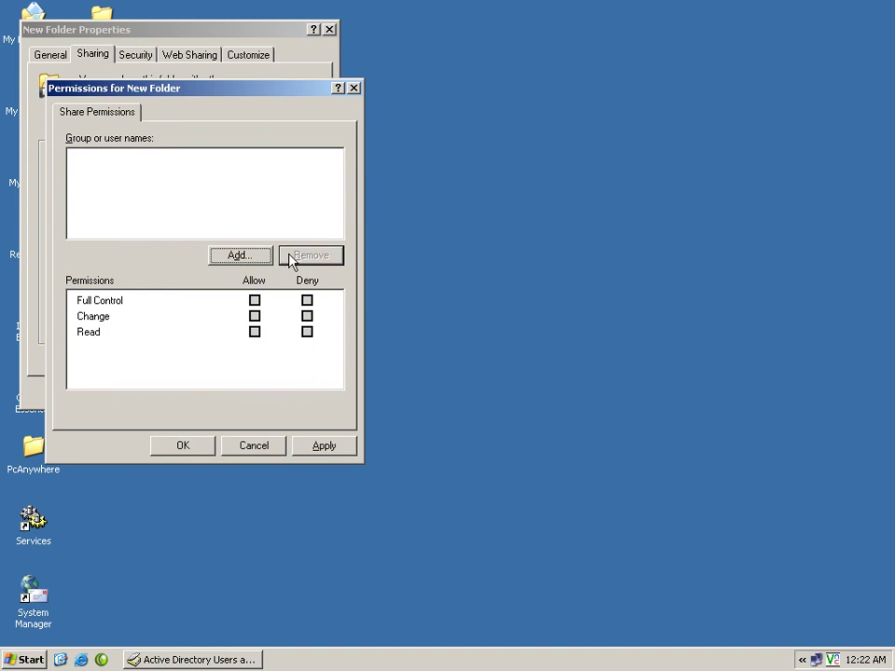
# Step: Look up the G-Marketting group in the online.com directory and add it to New Folder's share permissions
pyautogui.click(244, 255)
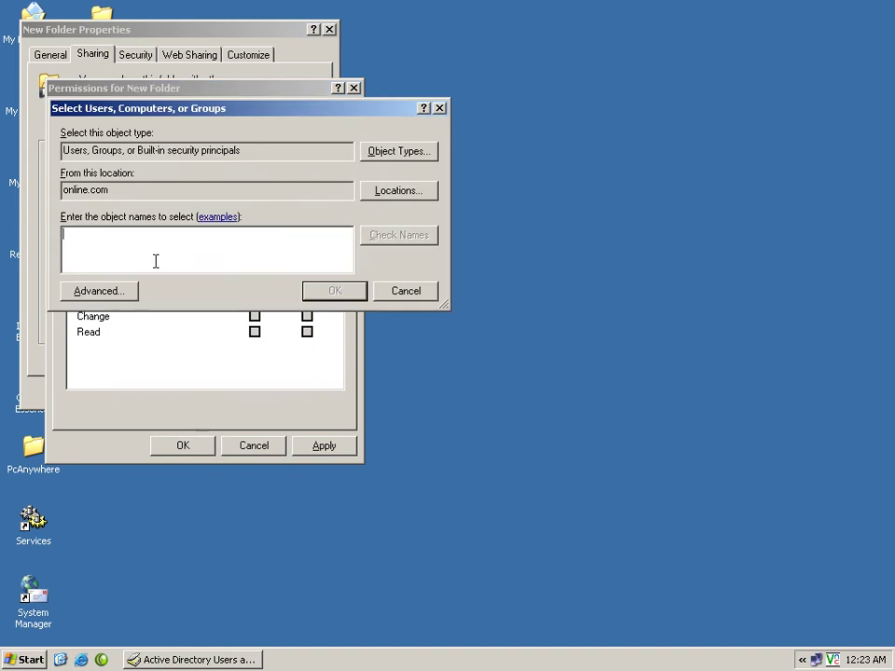
pyautogui.click(112, 294)
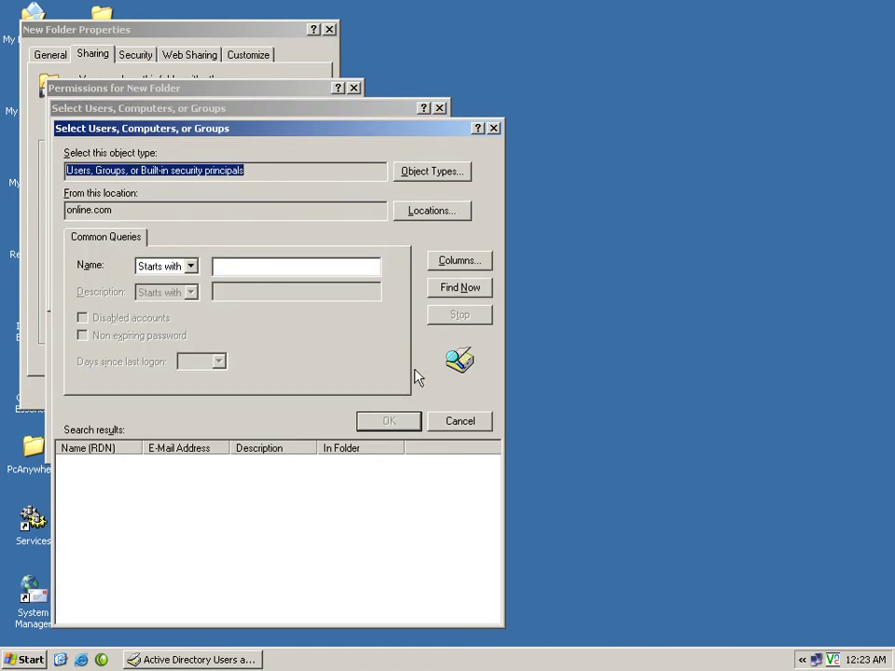
pyautogui.click(447, 291)
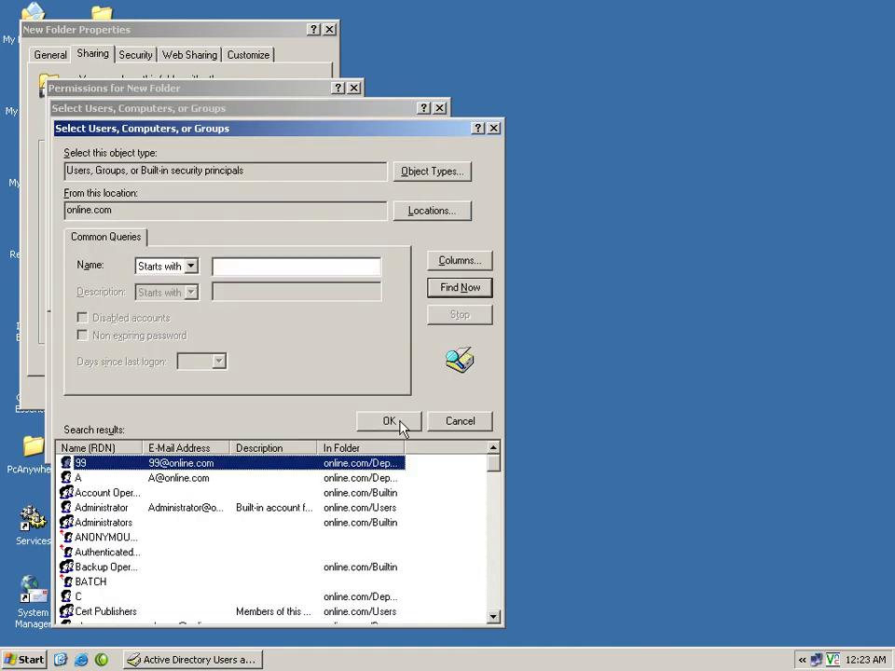
pyautogui.doubleClick(146, 448)
pyautogui.scroll(-2, 266, 541)
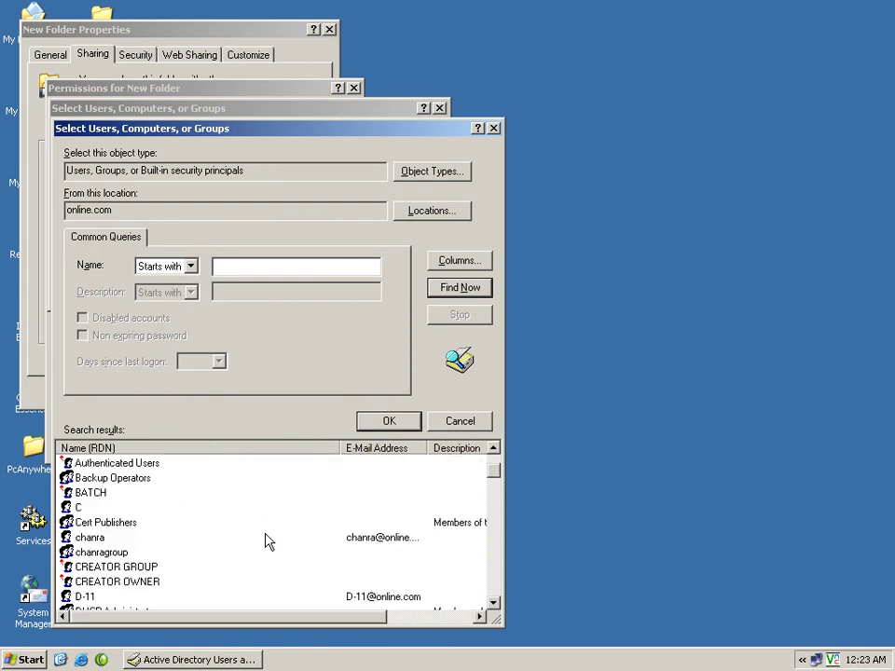
pyautogui.scroll(-1, 149, 552)
pyautogui.scroll(-5, 131, 553)
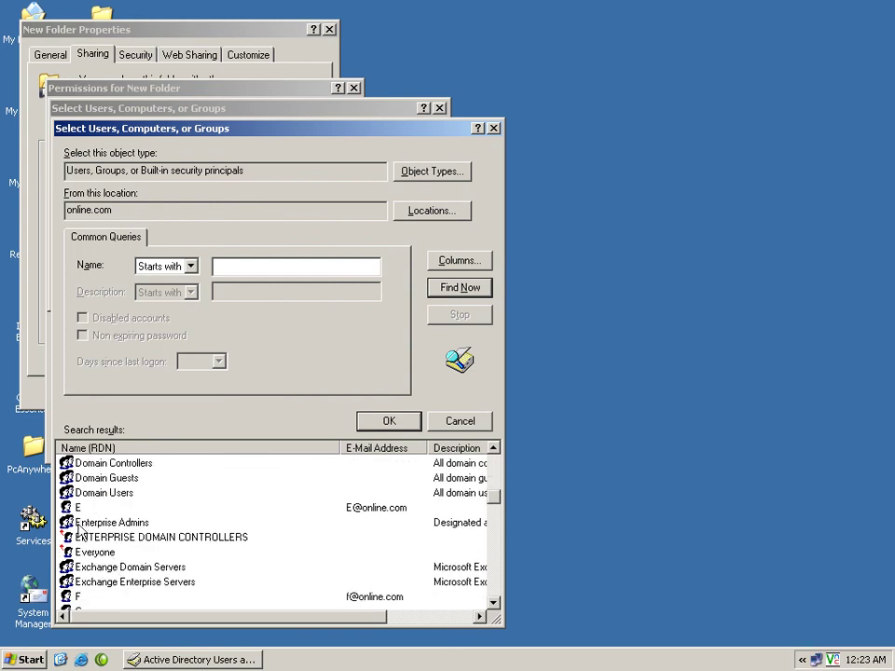
pyautogui.scroll(-1, 80, 541)
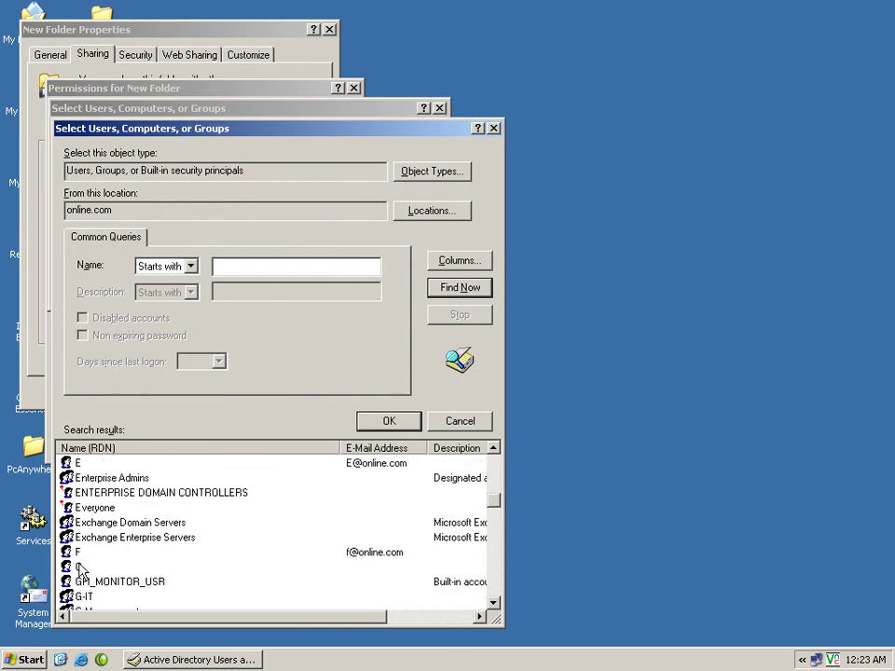
pyautogui.scroll(-1, 82, 571)
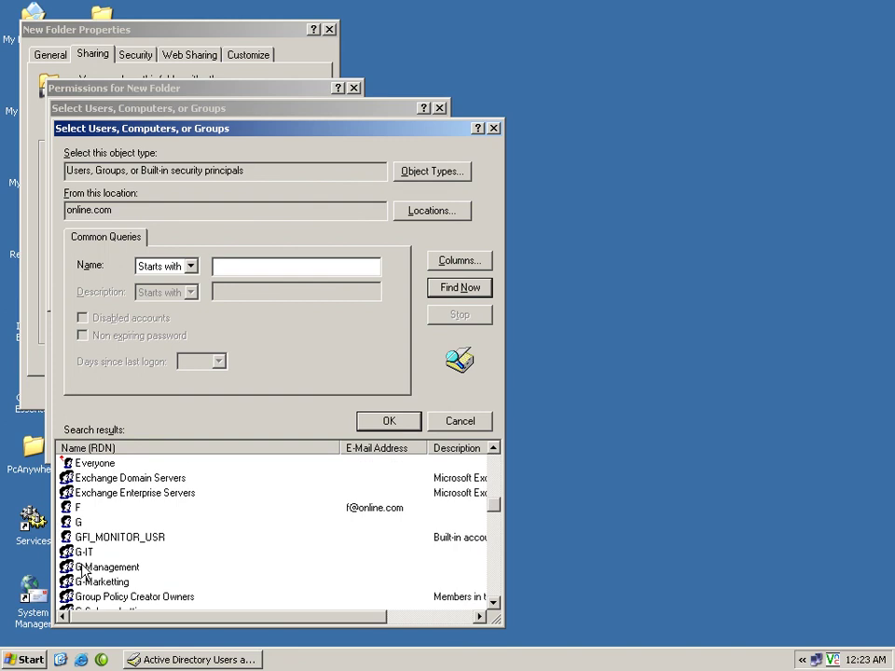
pyautogui.click(81, 585)
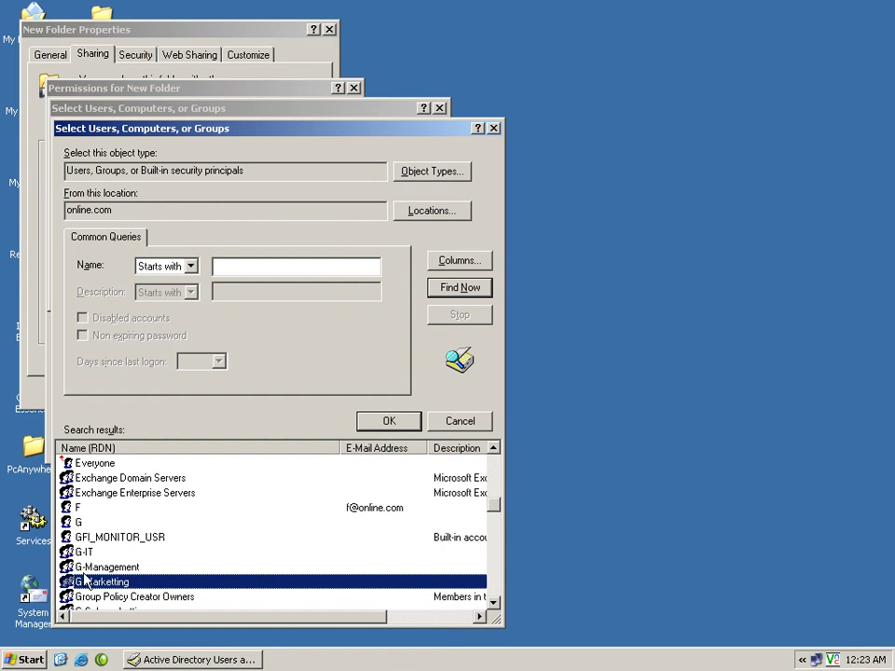
pyautogui.click(397, 427)
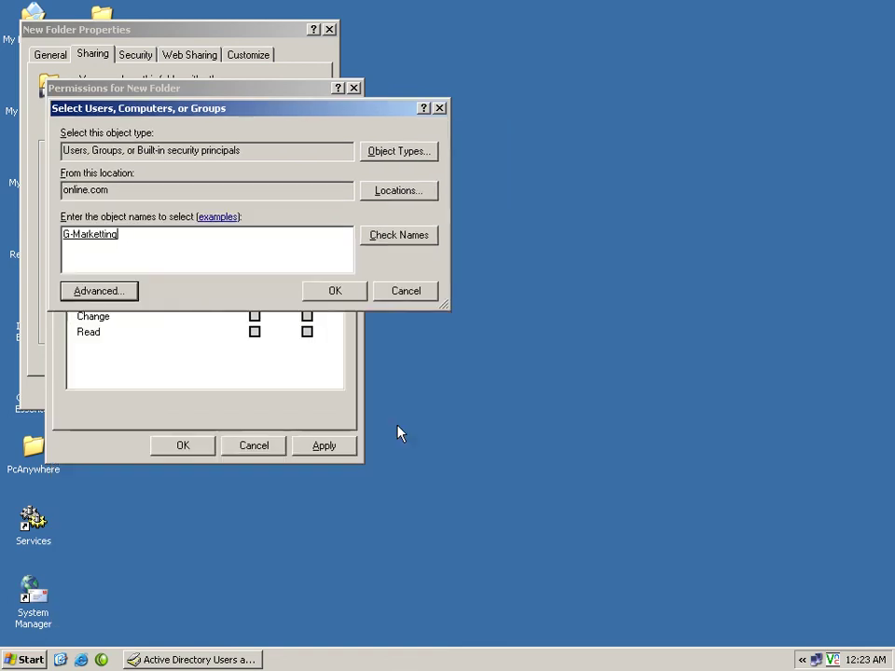
pyautogui.click(341, 293)
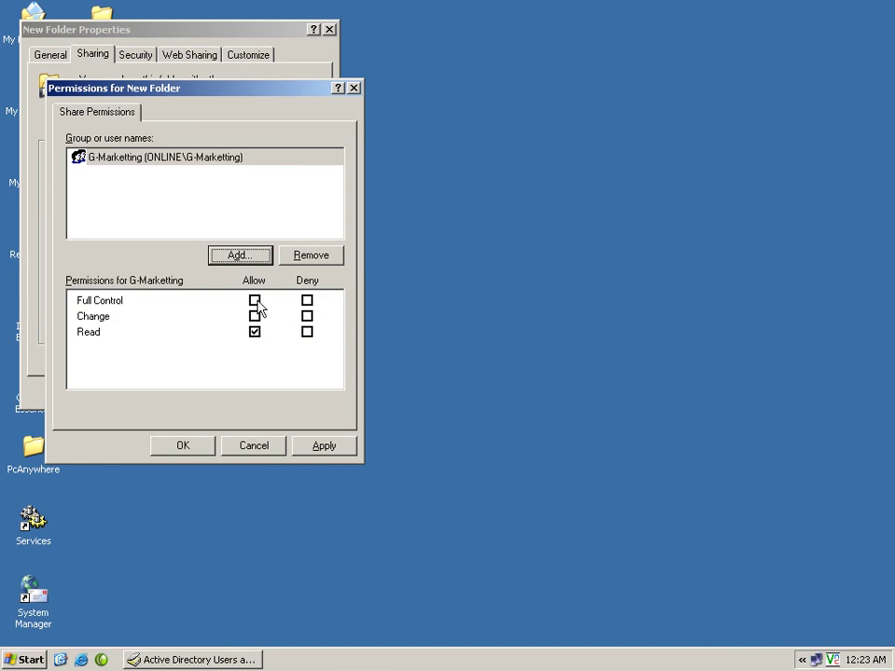
# Step: Allow Full Control for G-Marketting, save New Folder's sharing settings, and switch back to Active Directory Users and Computers
pyautogui.click(254, 301)
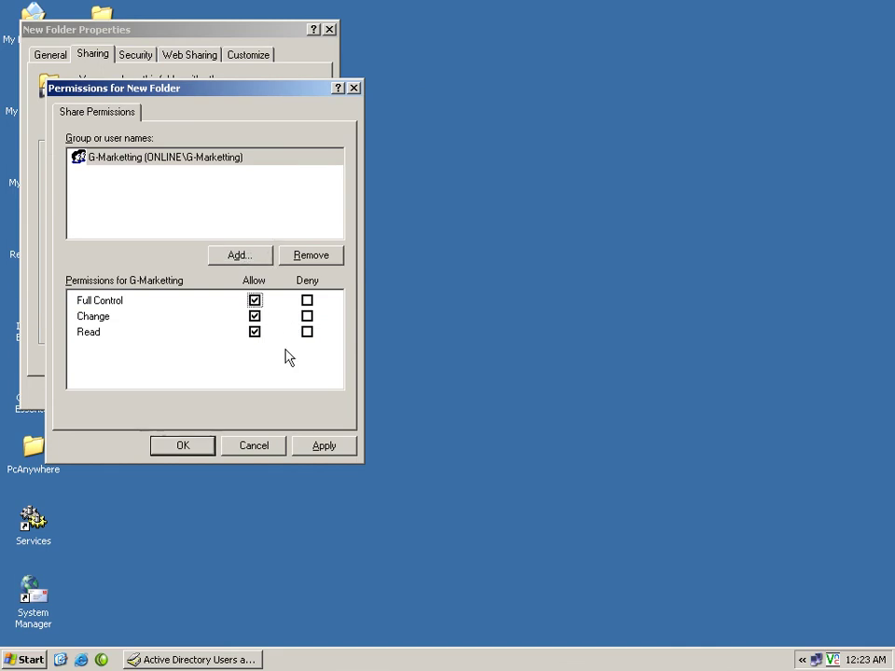
pyautogui.click(320, 453)
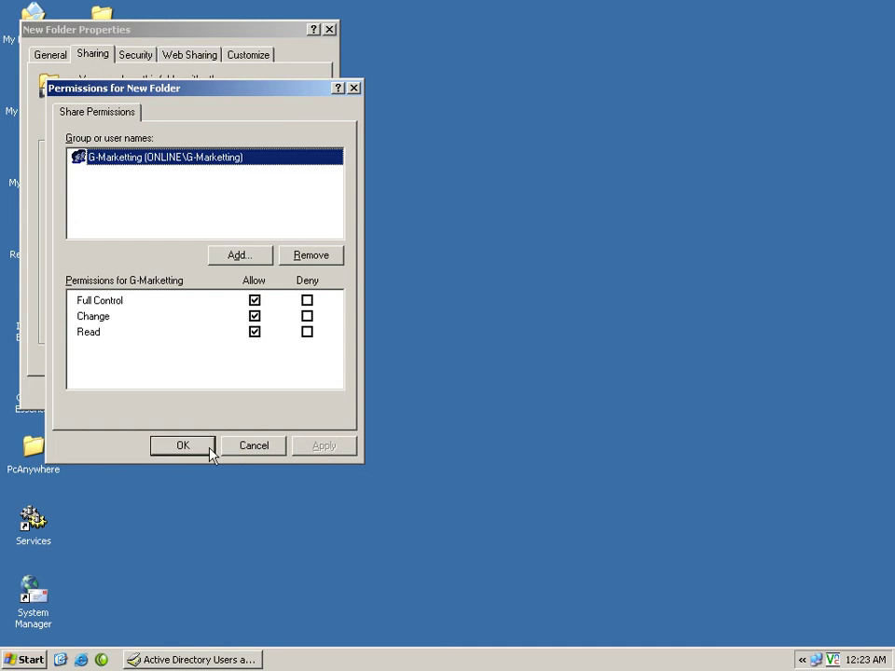
pyautogui.click(209, 449)
pyautogui.click(274, 396)
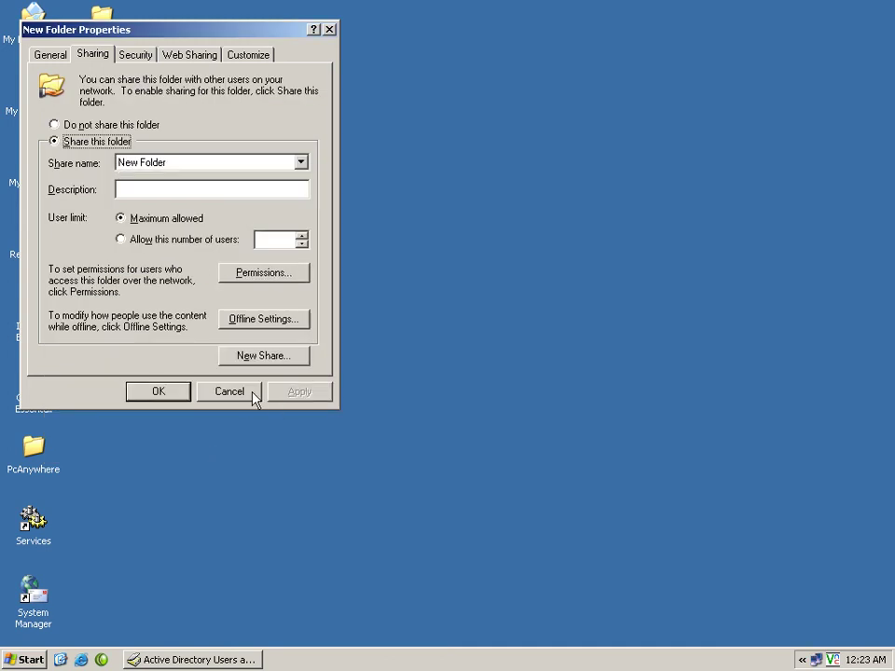
pyautogui.click(158, 392)
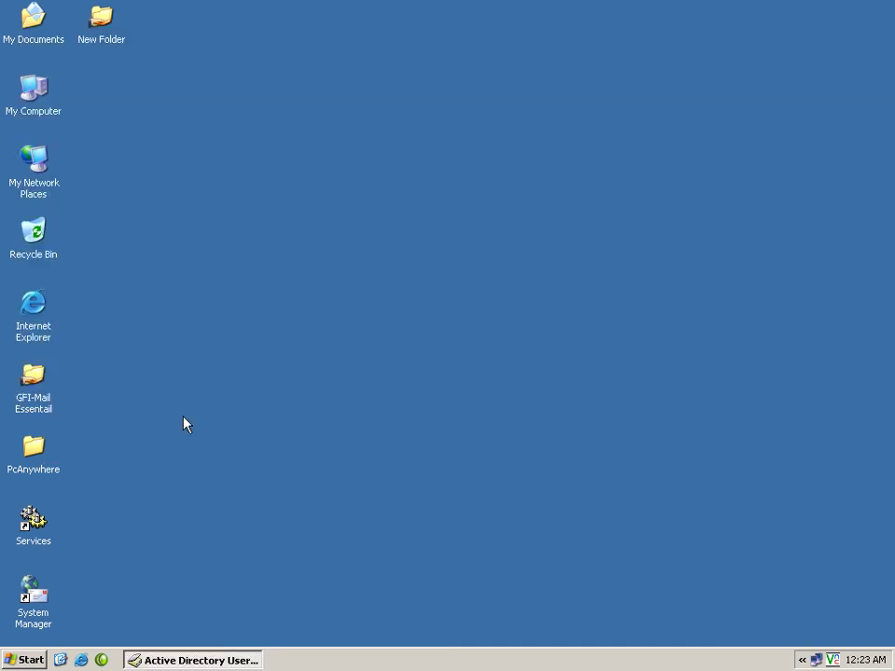
pyautogui.click(220, 659)
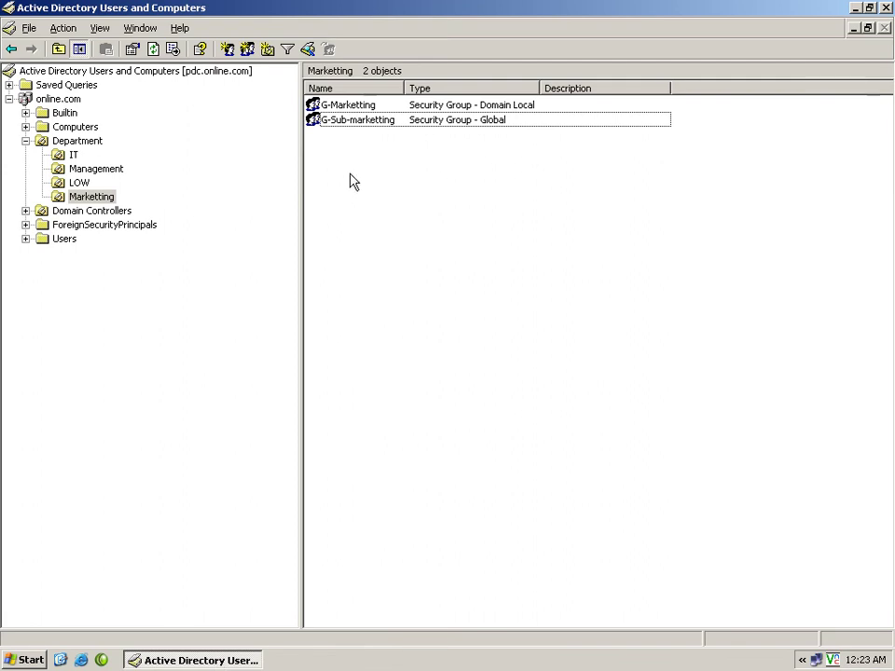